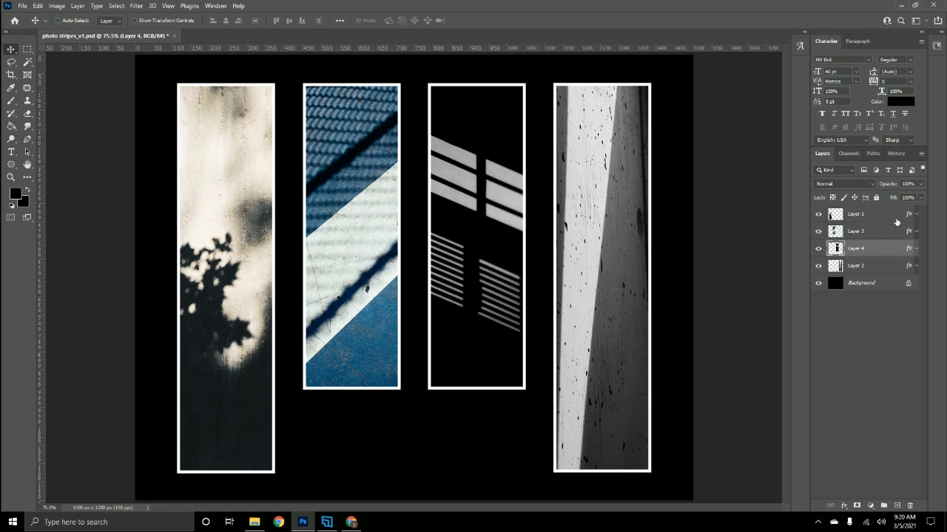
Set the Horizontal Type tool to Segoe Print with white (ffffff) text colour, with Layer 1 as the active layer
click(891, 218)
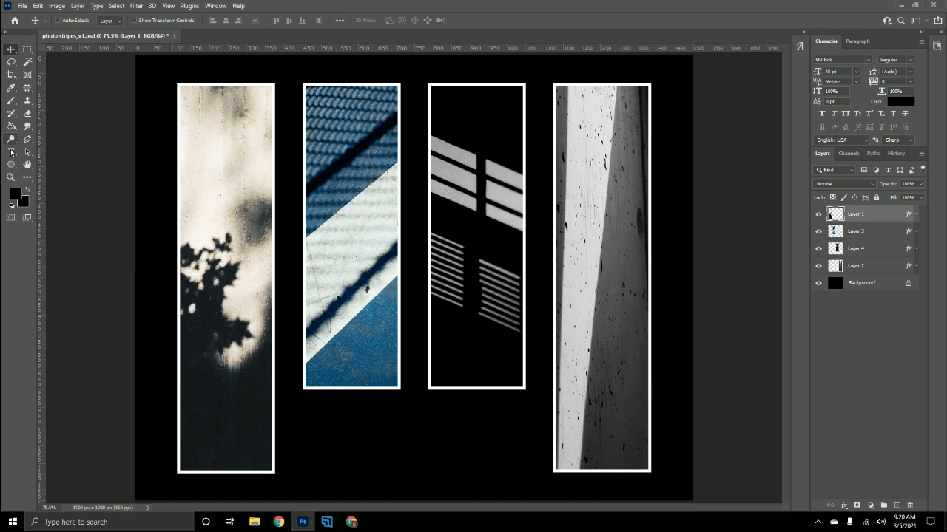
click(11, 152)
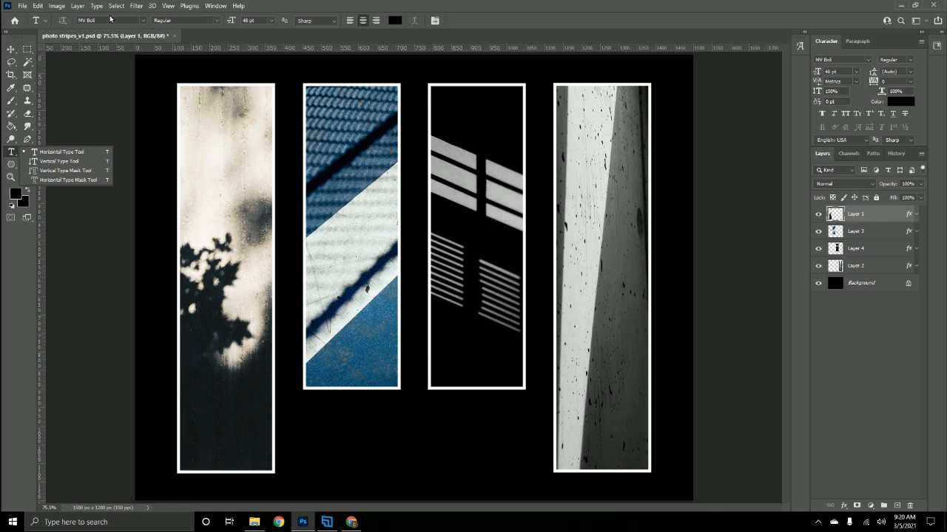
click(144, 21)
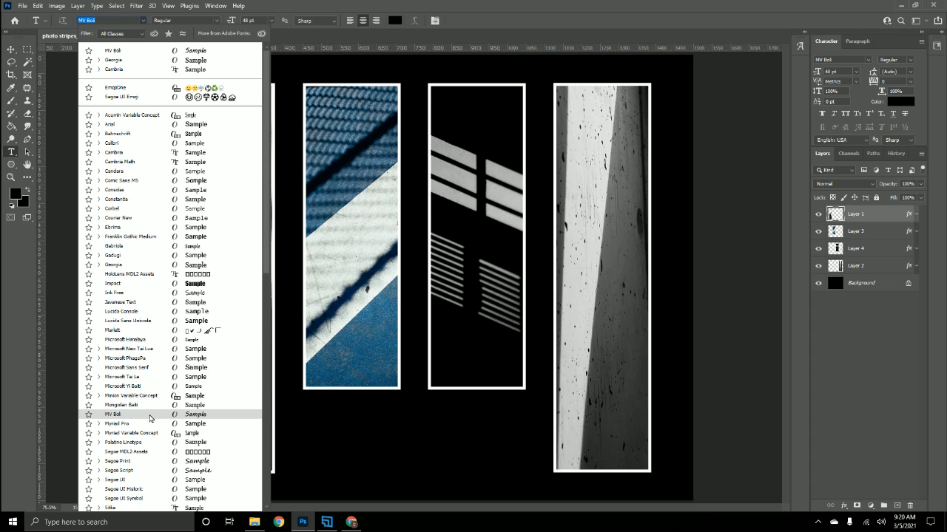
click(148, 461)
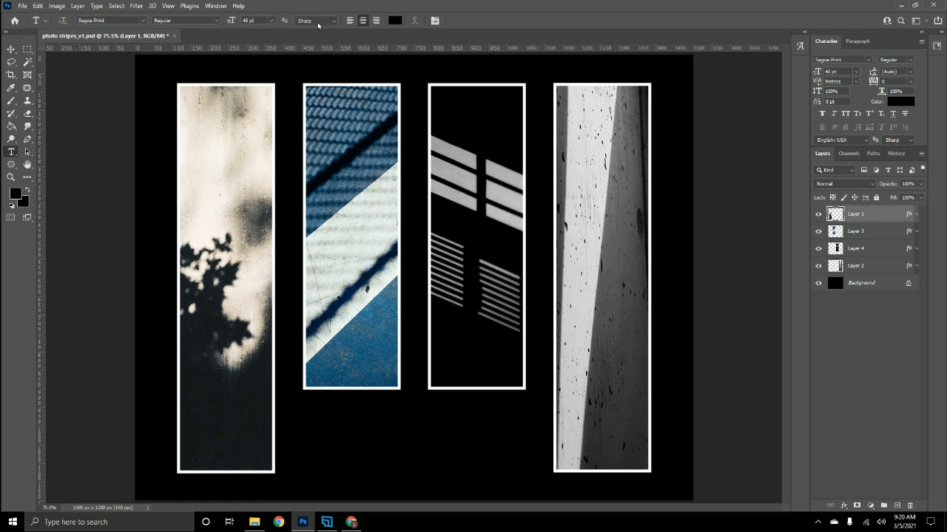
click(394, 20)
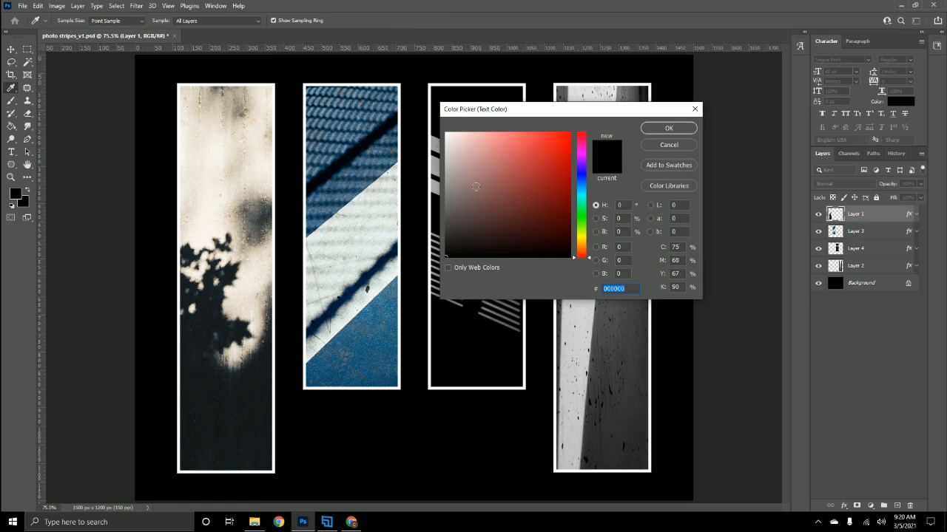
click(451, 142)
drag(451, 141, 439, 120)
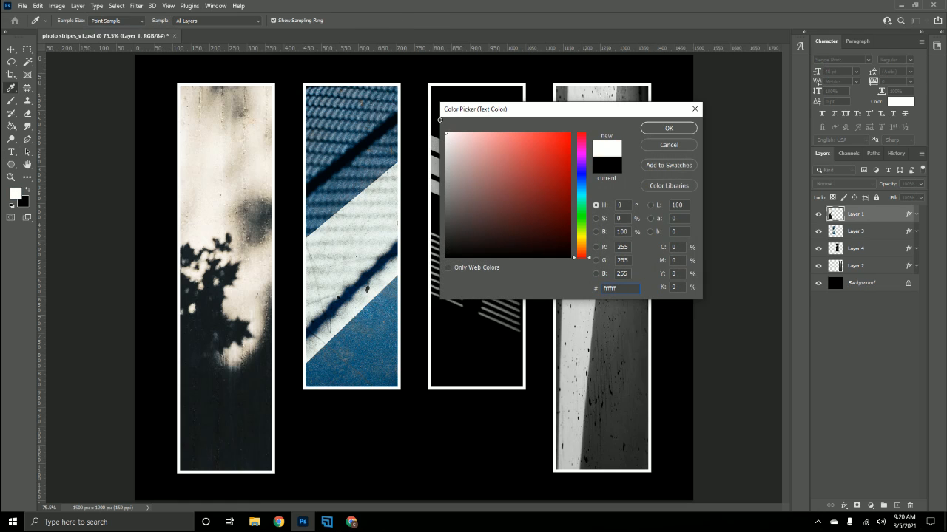
click(679, 128)
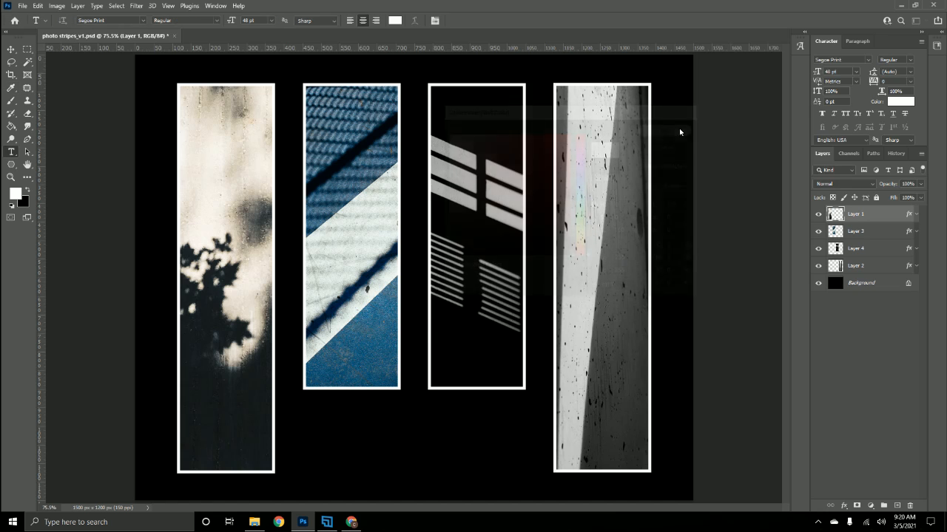
Add the title text "Shadows" in the black area below the two shorter middle photo stripes
click(350, 434)
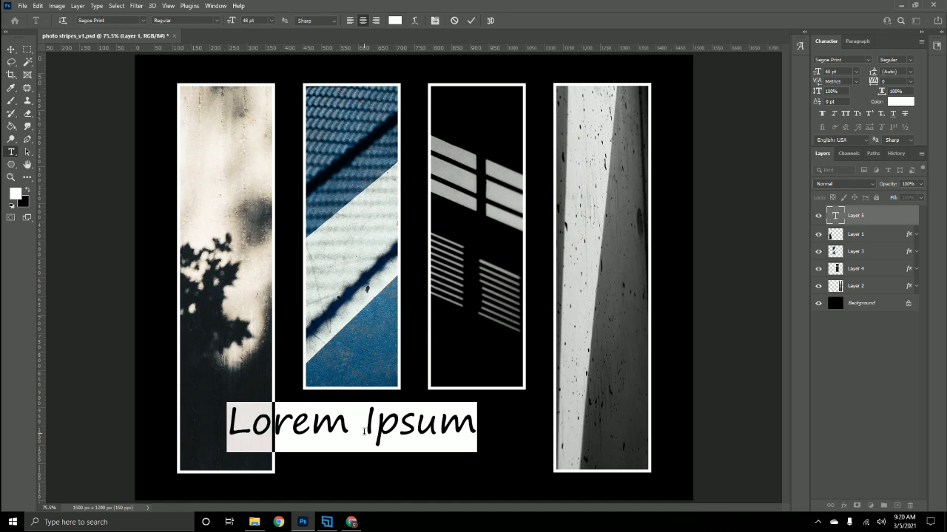
key(BackSpace)
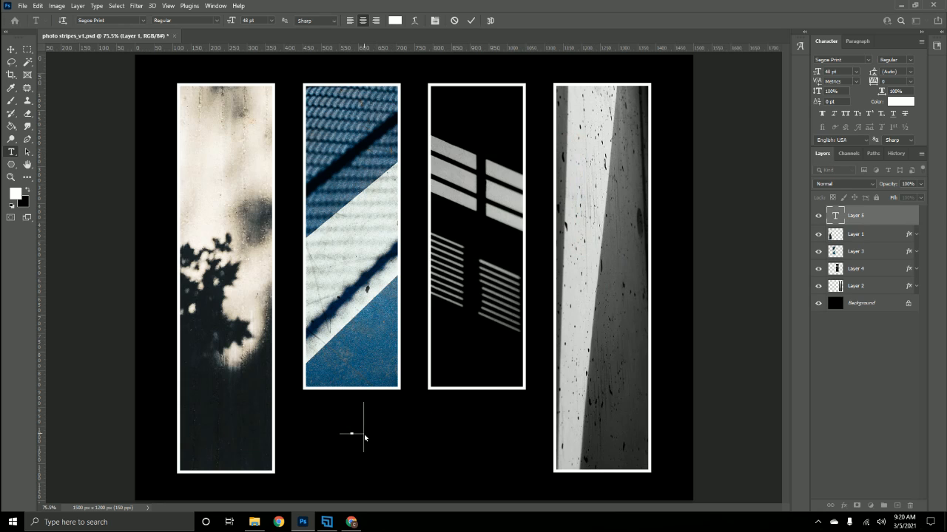
text(Shadows)
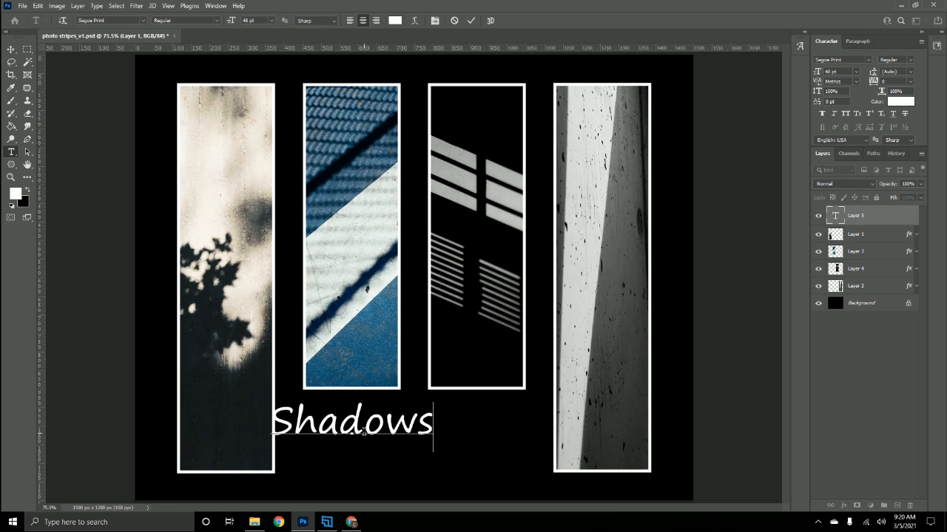
click(471, 20)
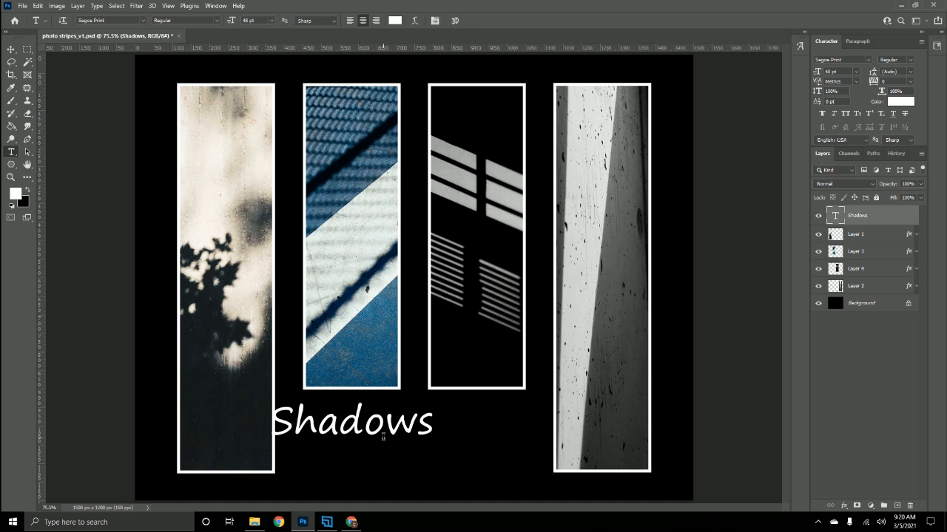
Move the Shadows text so it is centred horizontally on the canvas, keeping its height
click(12, 49)
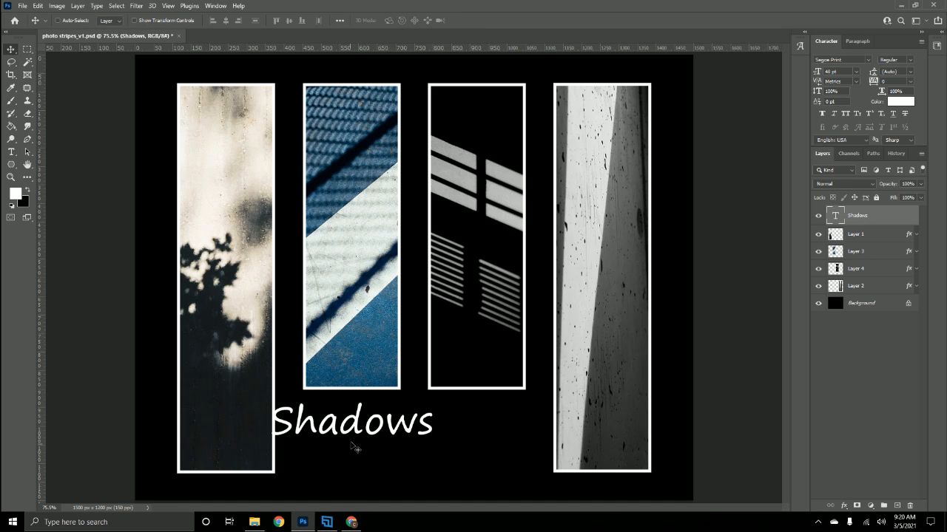
drag(362, 435, 417, 431)
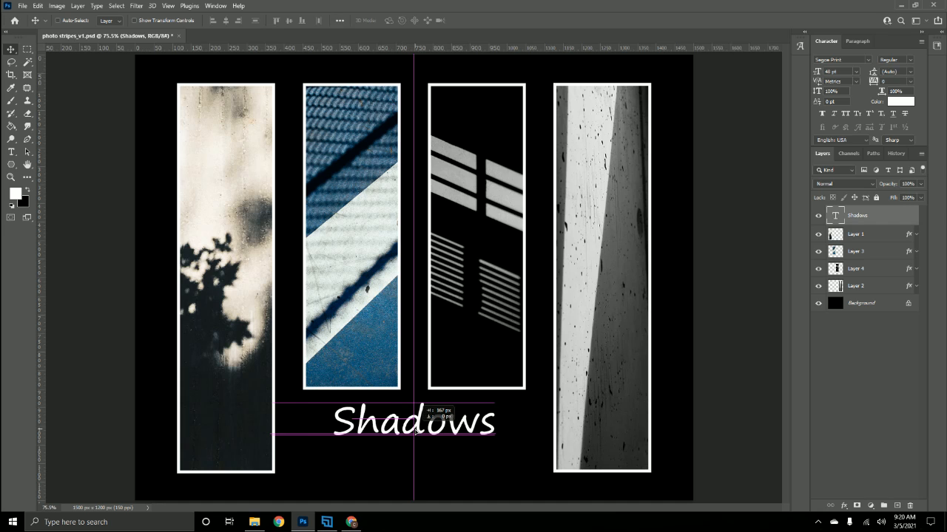
drag(413, 433, 413, 432)
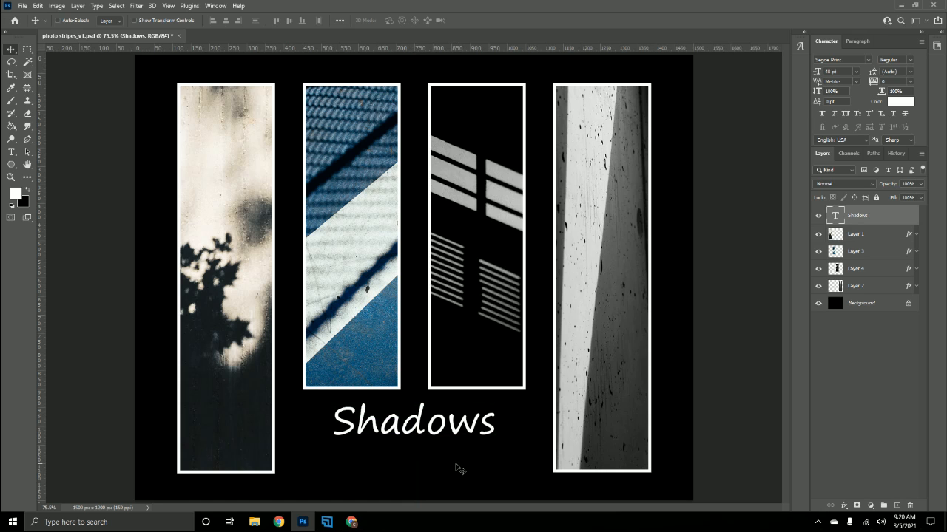
Nudge the Shadows text slightly upward, showing the grid as a guide and hiding it again when done
key(ctrl)
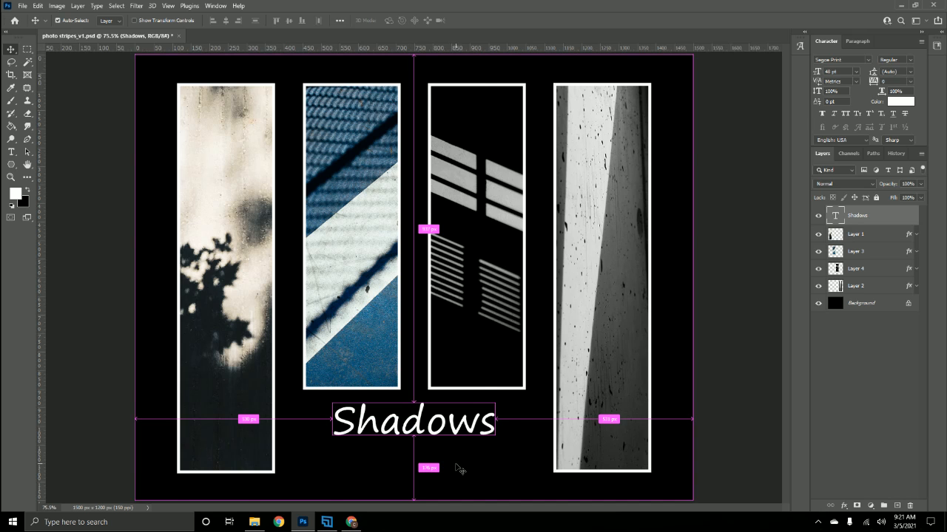
key(ctrl+apostrophe)
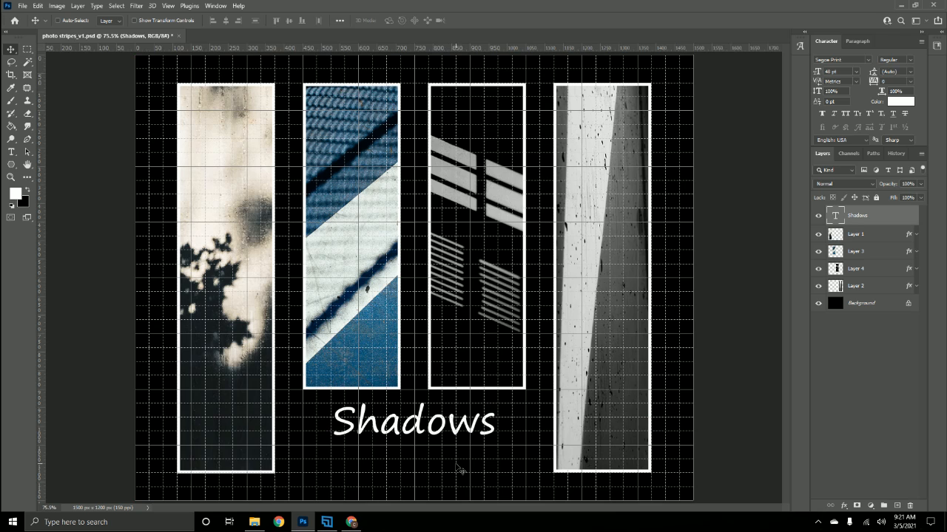
key(Up)
key(Up)
key(Up)
key(Up)
key(Up)
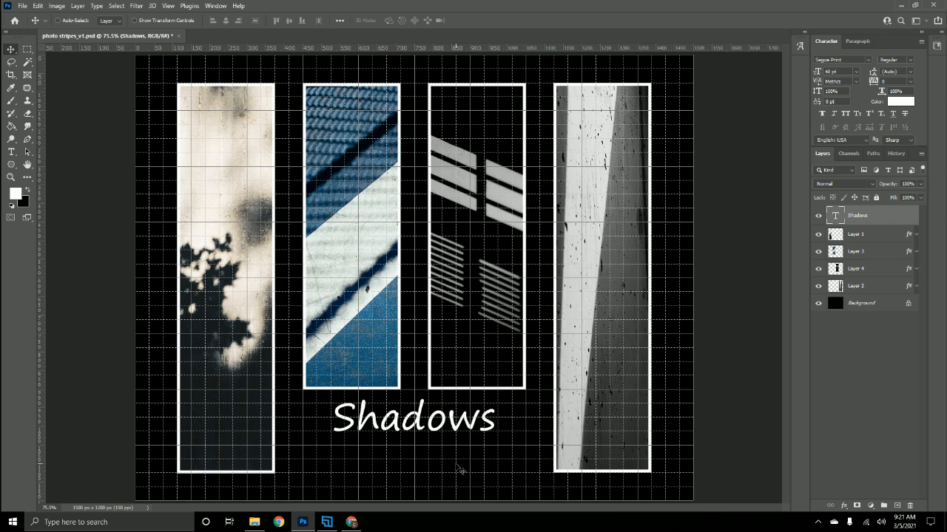
key(ctrl+apostrophe)
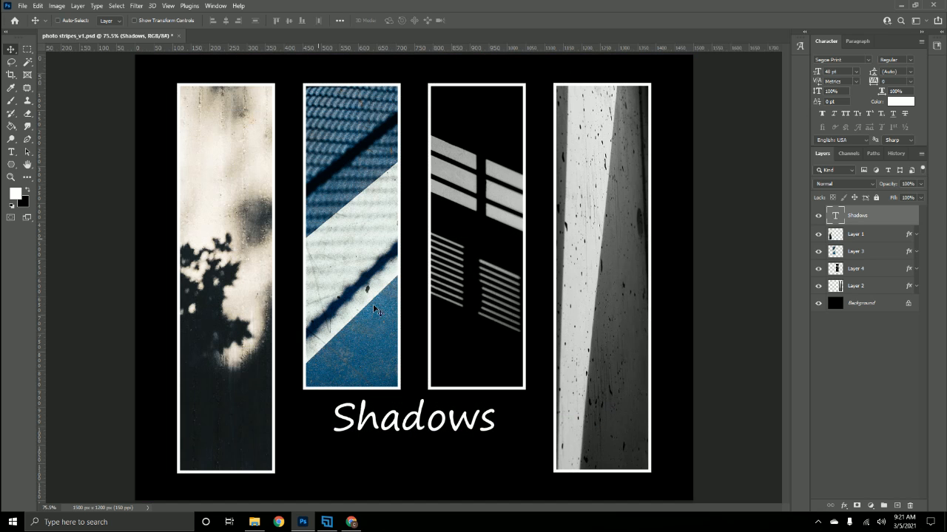
double_click(433, 427)
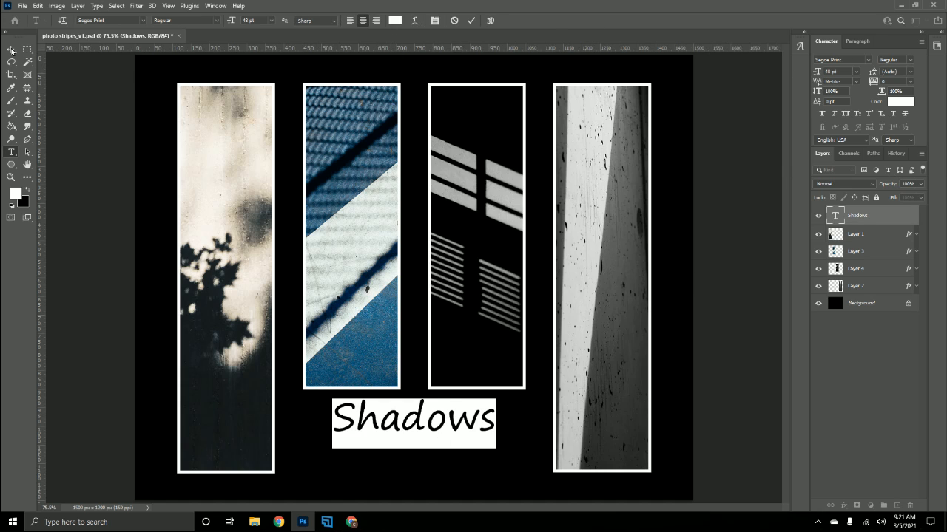
click(11, 50)
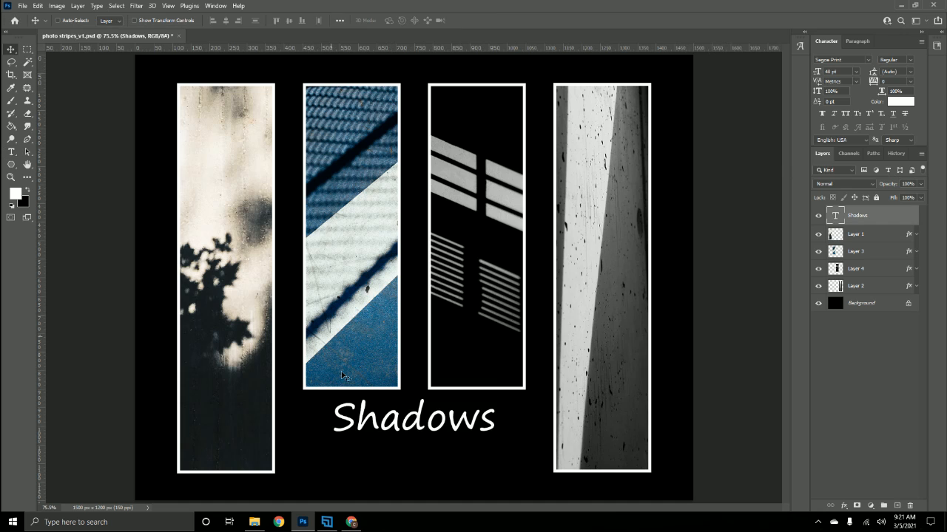
double_click(453, 423)
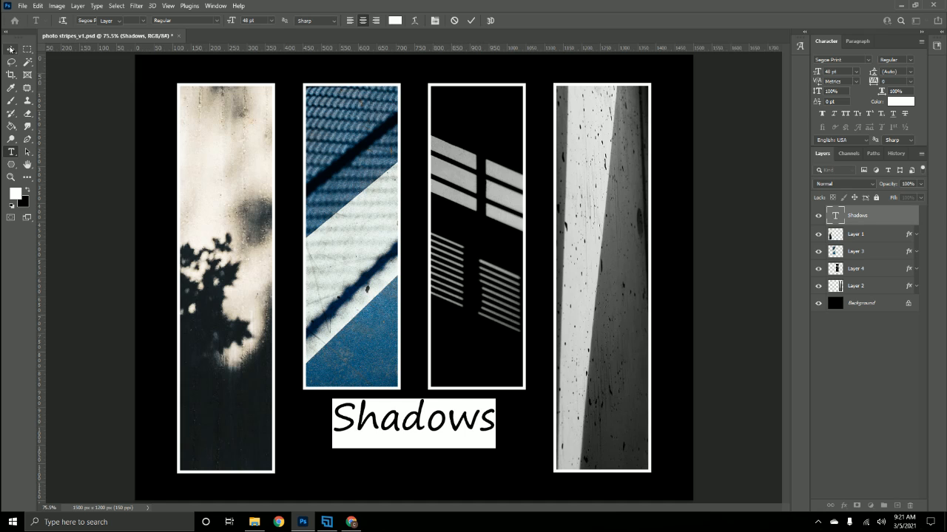
click(11, 50)
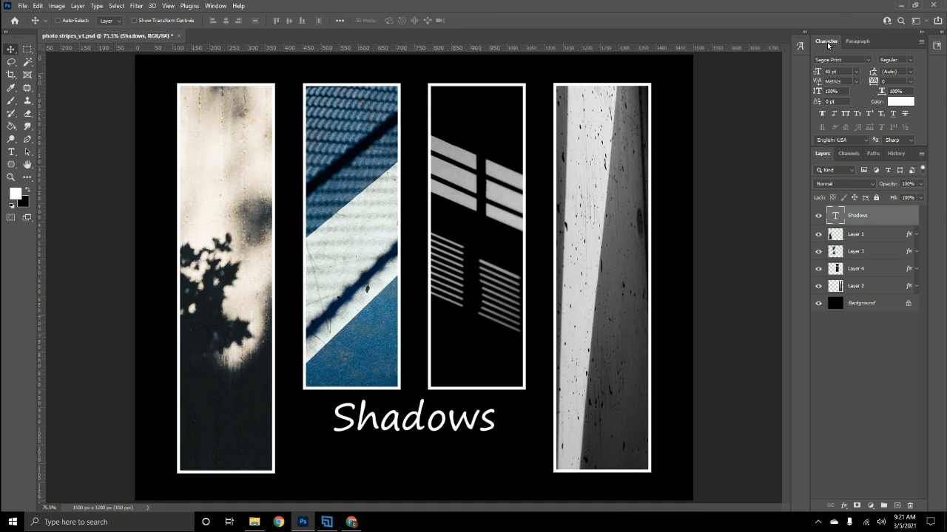
click(216, 6)
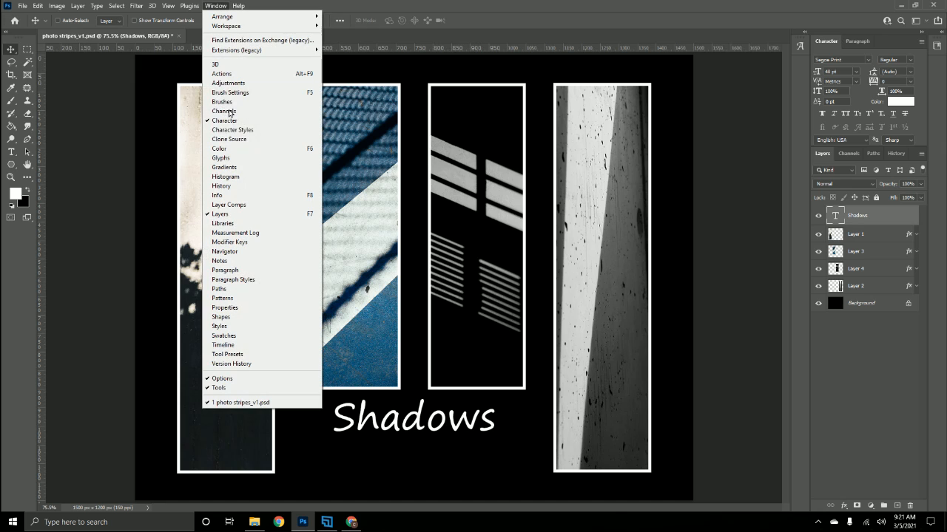
click(216, 6)
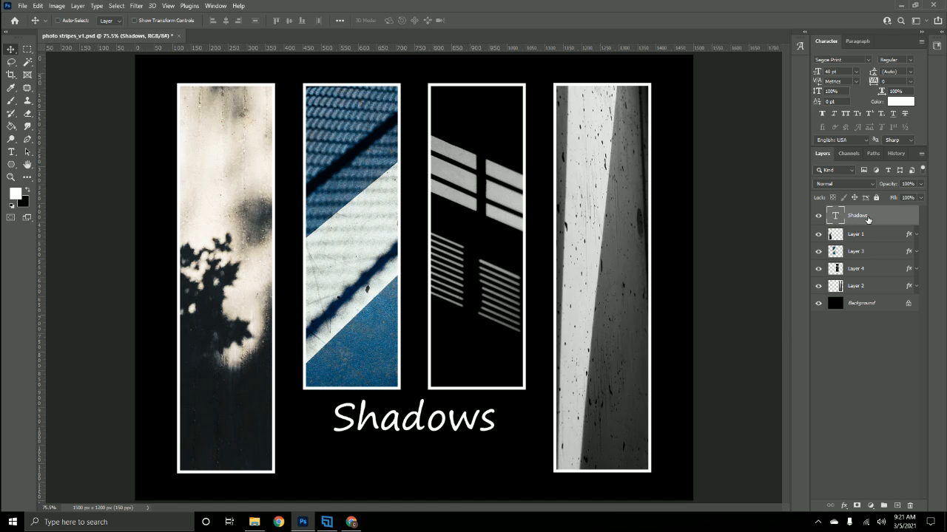
Try different fonts on the Shadows text, including Acumin Variable Concept, Segoe Print, MV Boli, Segoe UI Emoji, Arial and Cambria
click(868, 60)
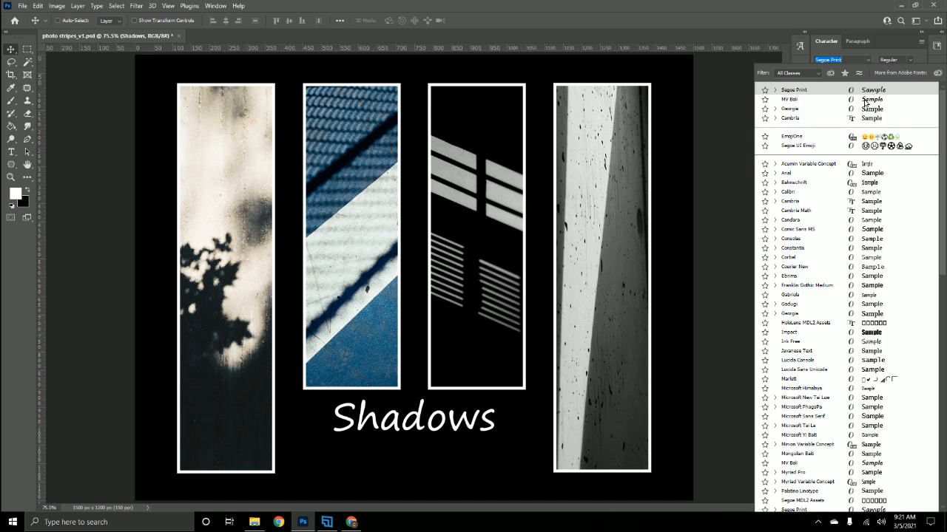
click(808, 164)
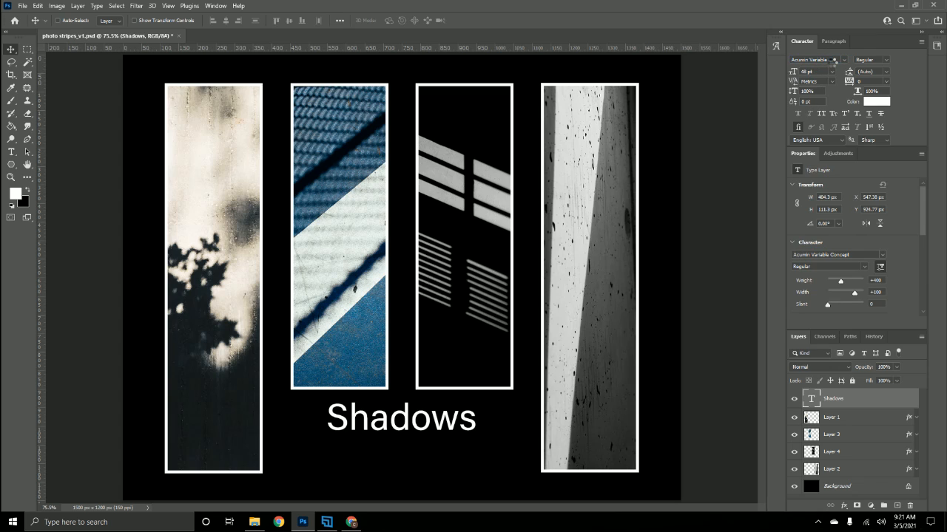
click(830, 58)
text(Segoe Print)
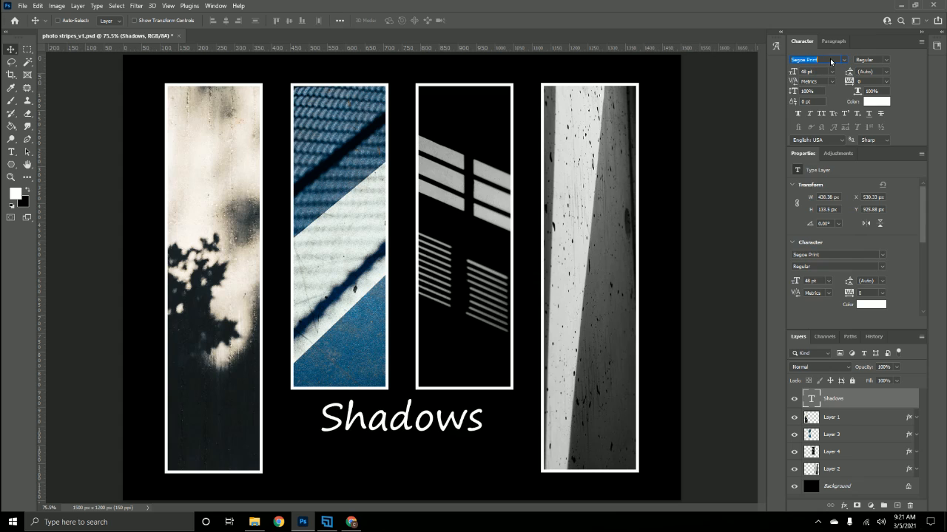
key(Down)
key(Down)
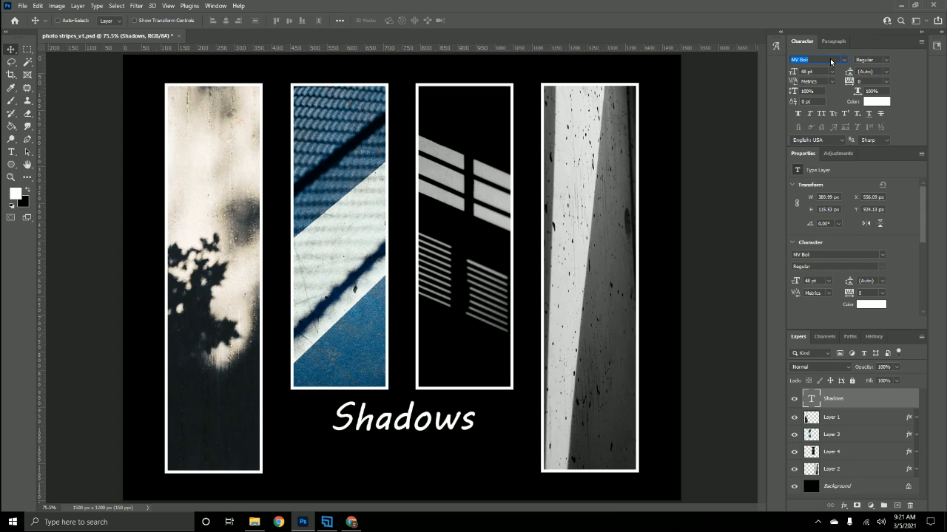
key(Down)
key(Down)
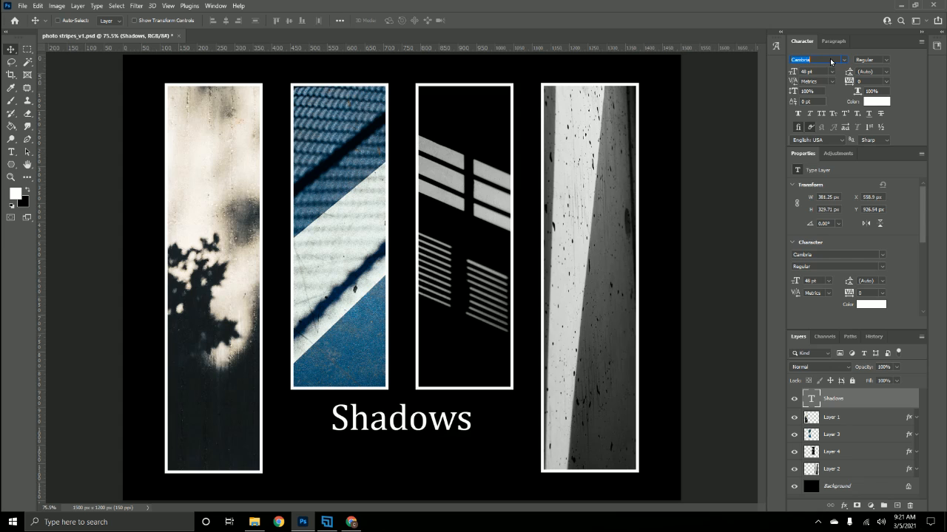
key(Down)
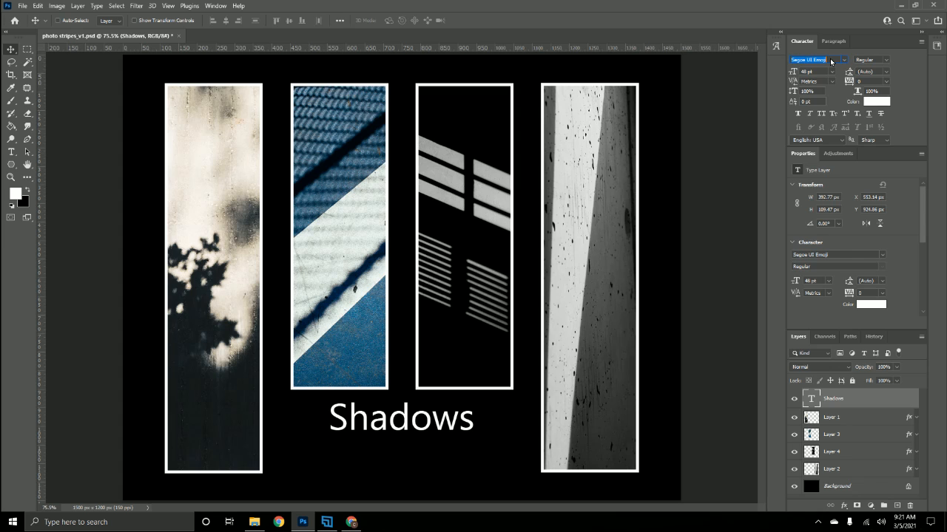
key(Down)
key(Down)
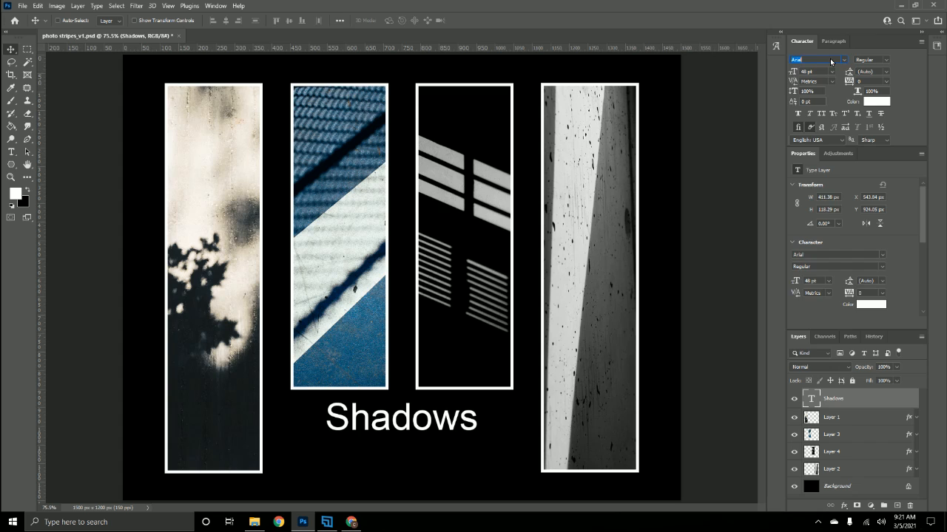
key(Down)
key(Down)
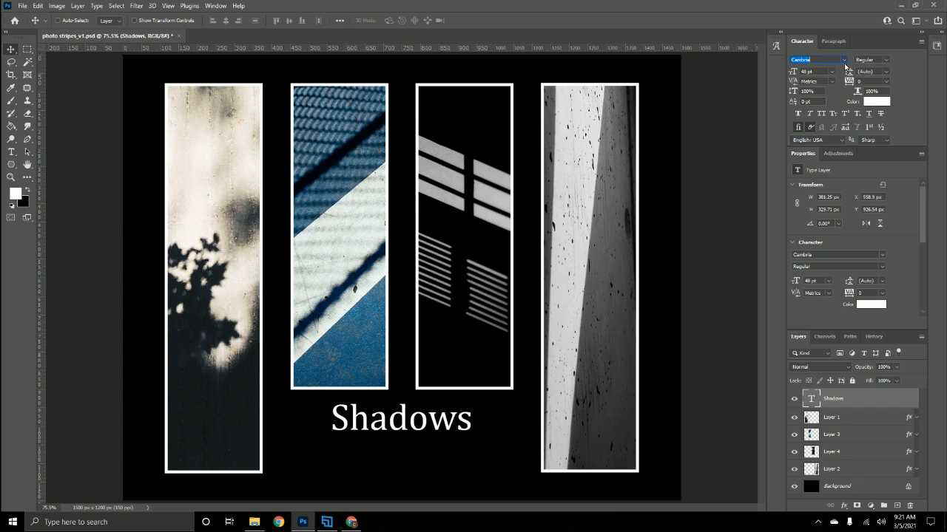
Set the font of the Shadows text to MV Boli
click(847, 61)
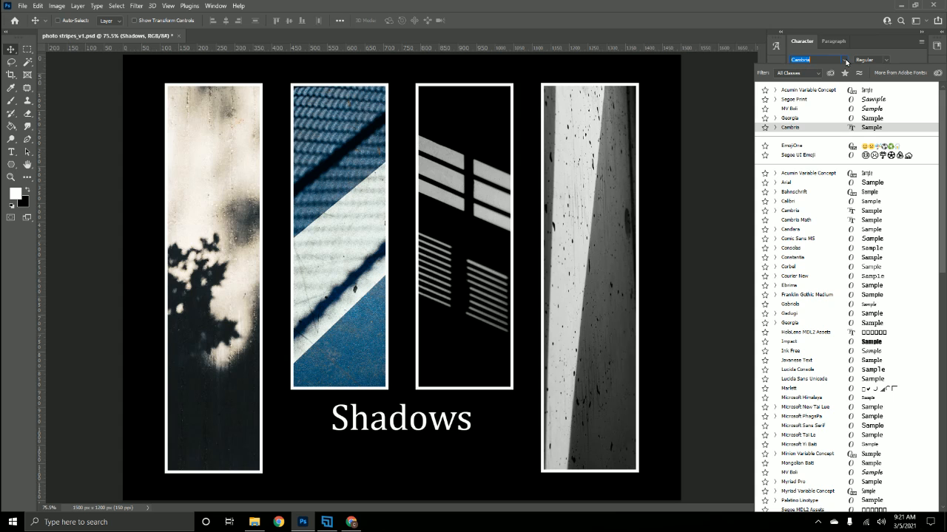
click(829, 110)
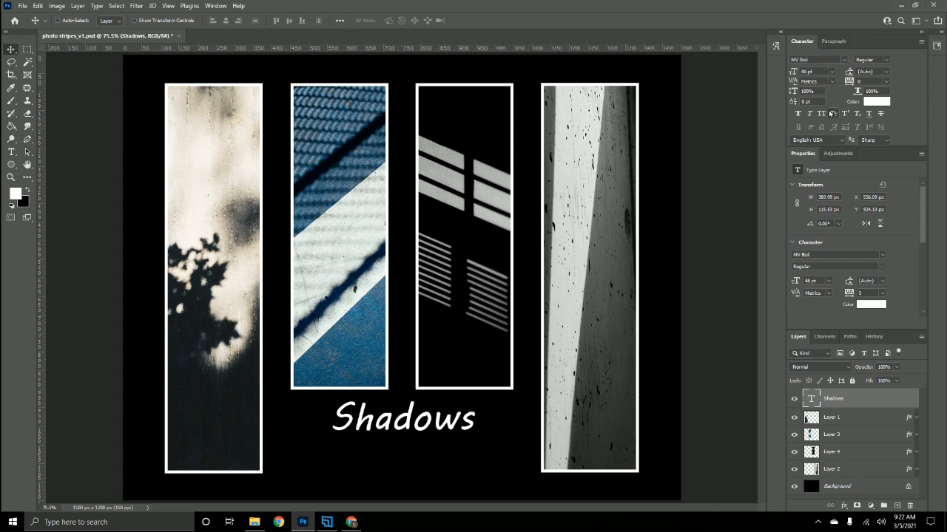
Add a Drop Shadow effect to the Shadows text layer and set its distance to 7 px
double_click(892, 402)
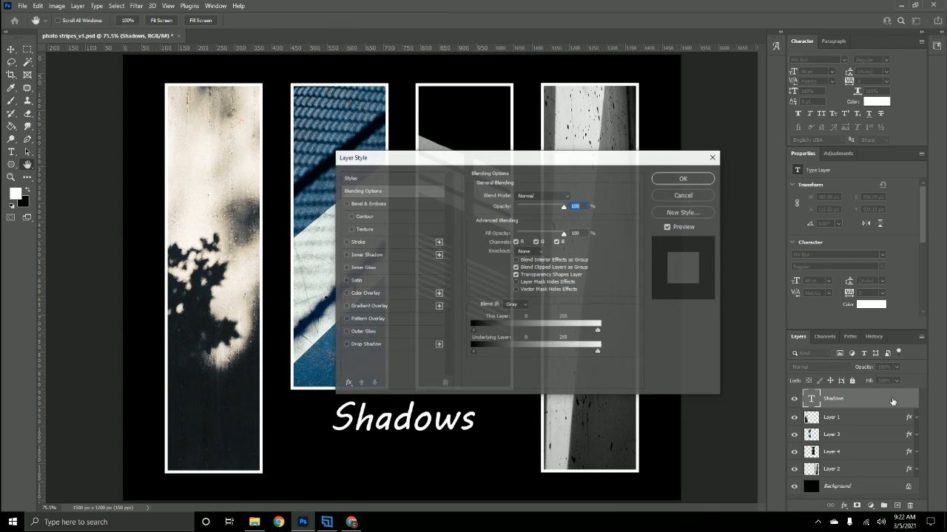
drag(566, 162, 595, 116)
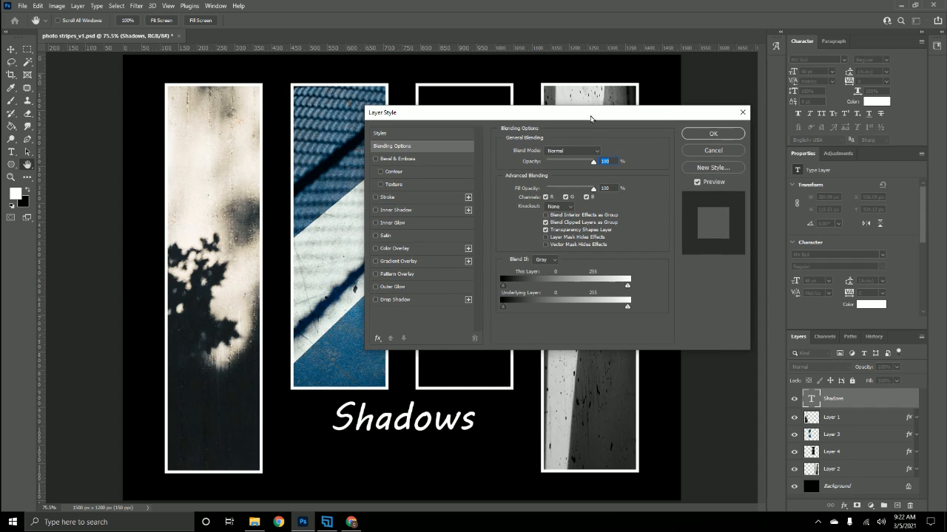
click(395, 301)
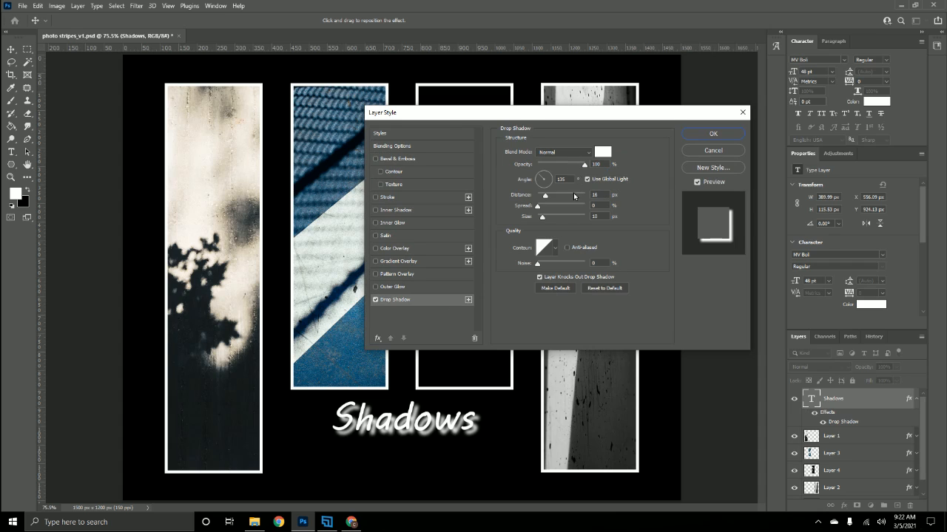
drag(545, 197, 542, 201)
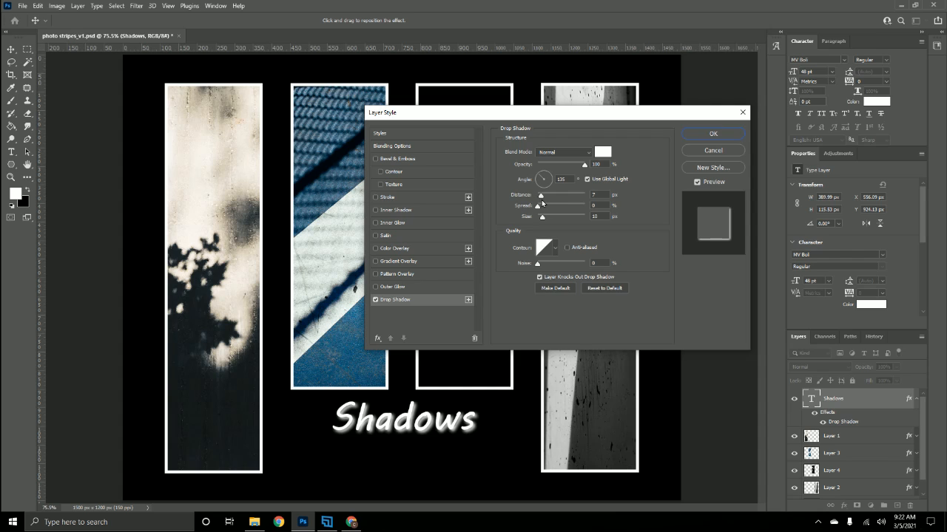
Sample blue from the second photo stripe for the drop shadow, brighten it to 0a9fcb, apply the style and collapse the layer's effects list
click(603, 152)
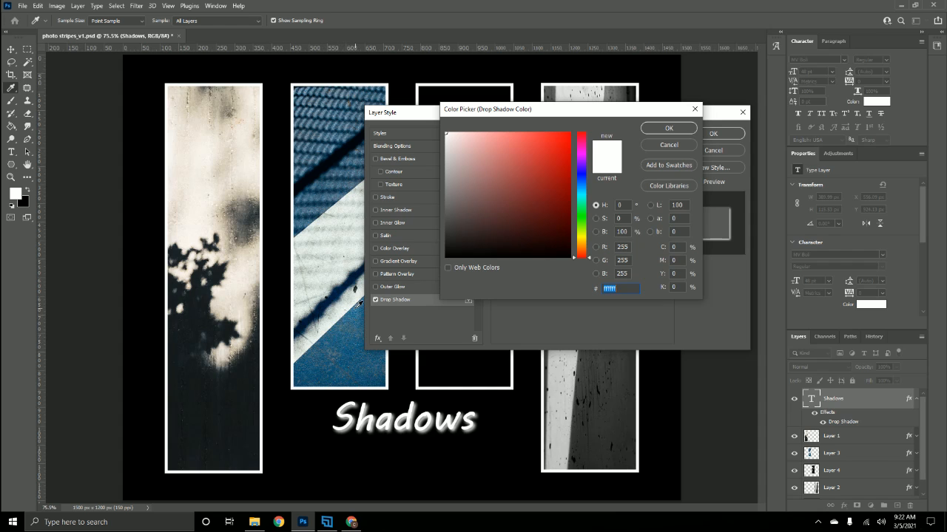
click(358, 304)
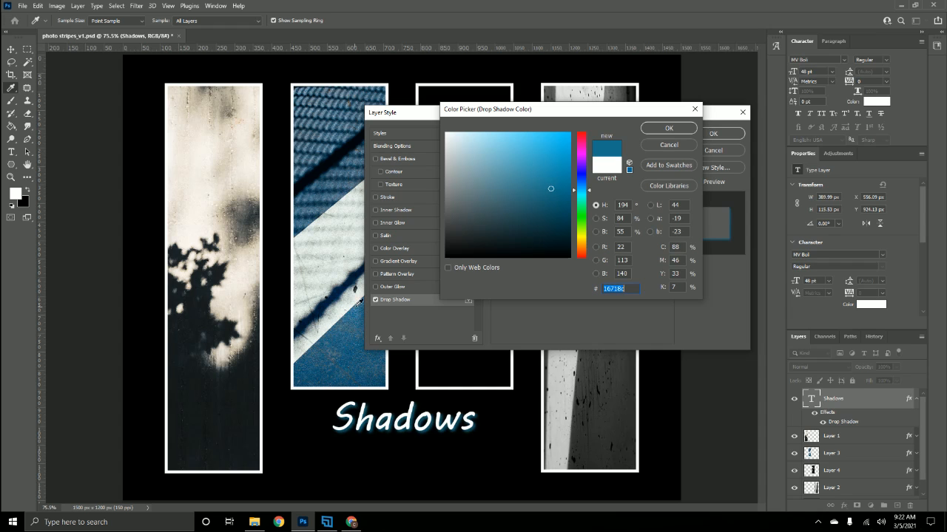
click(664, 128)
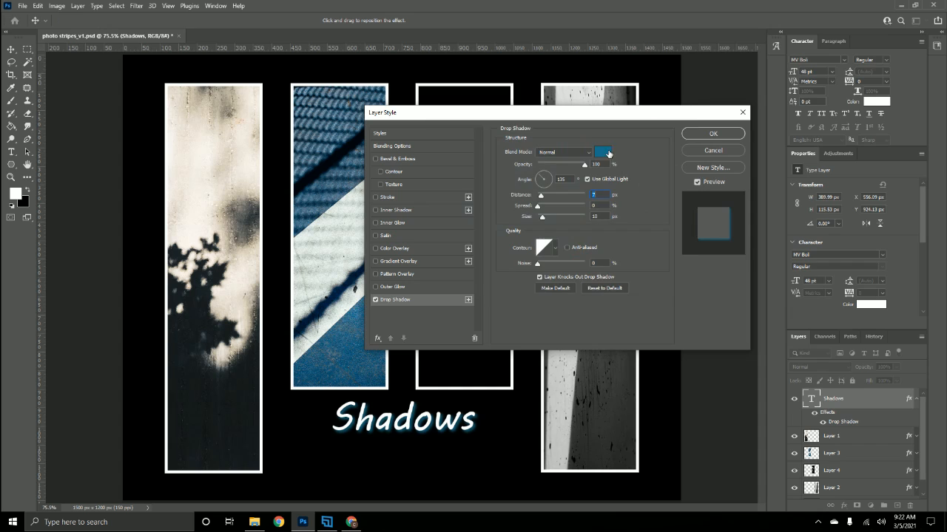
click(603, 152)
drag(563, 165, 564, 157)
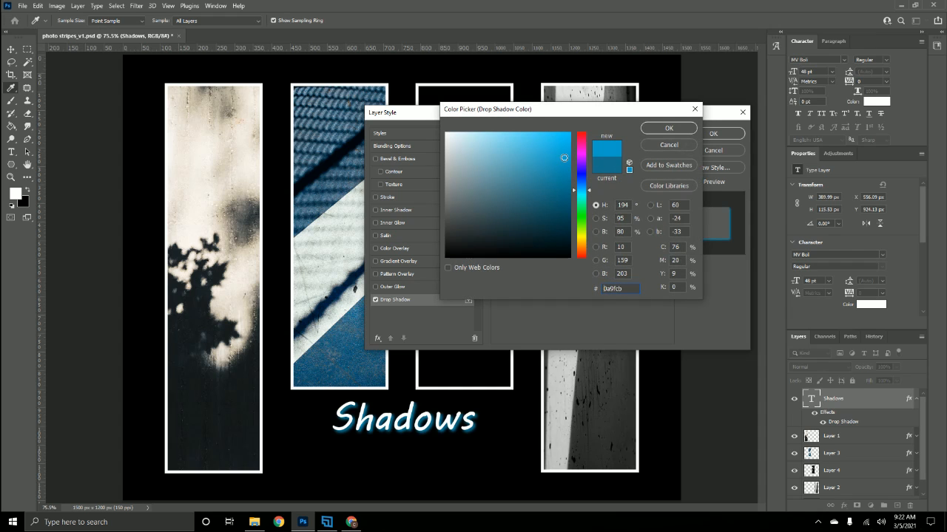
click(663, 130)
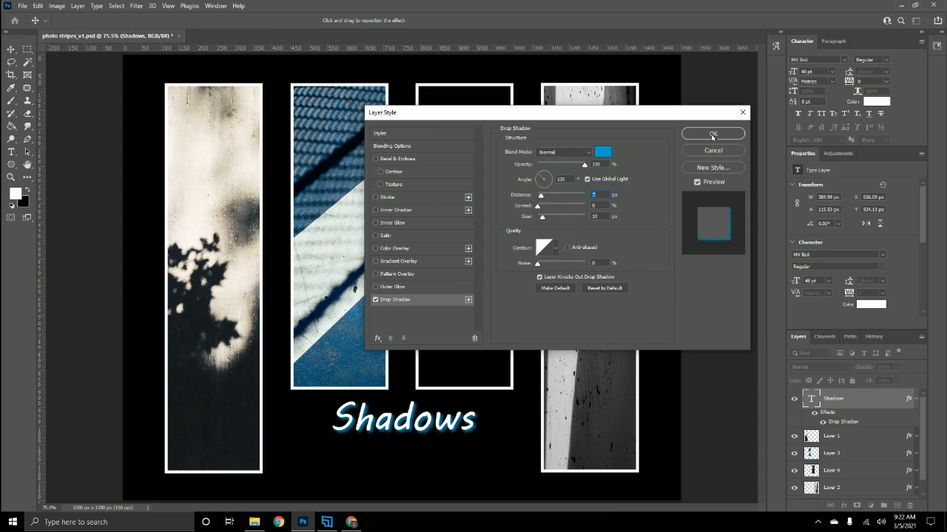
click(712, 134)
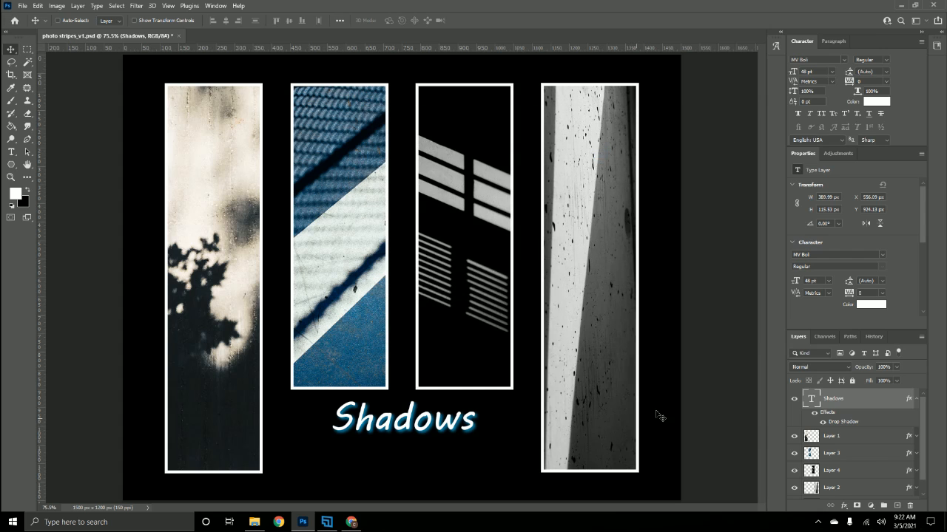
click(917, 400)
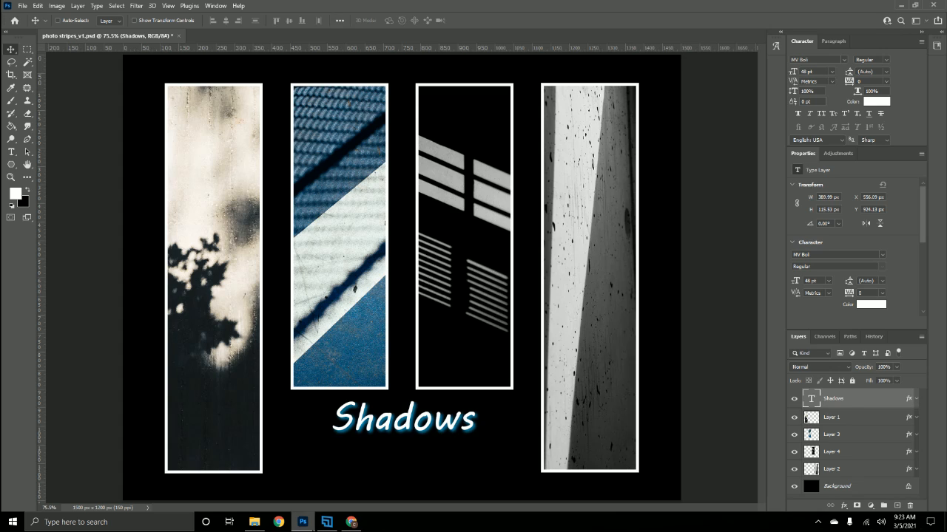
Switch to Chrome to read the walking shadow quote in the image results, and return to Photoshop
click(351, 523)
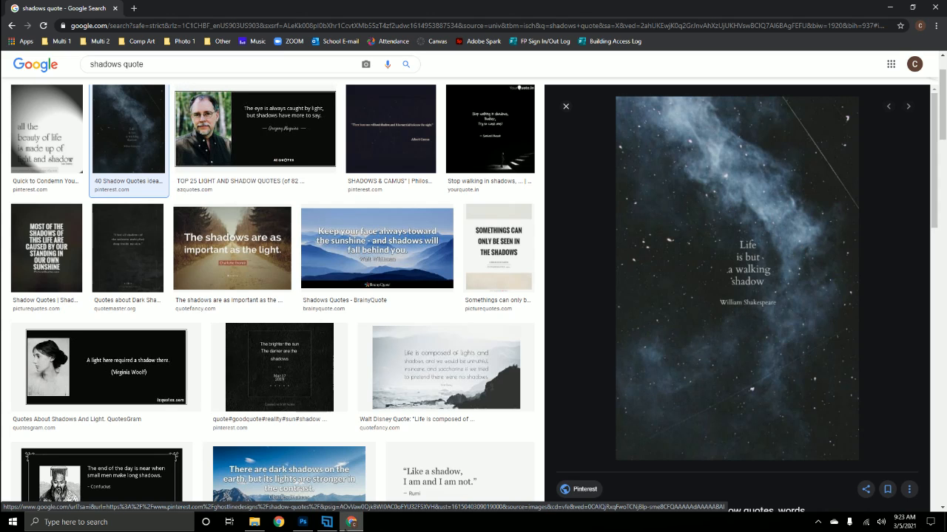
click(303, 523)
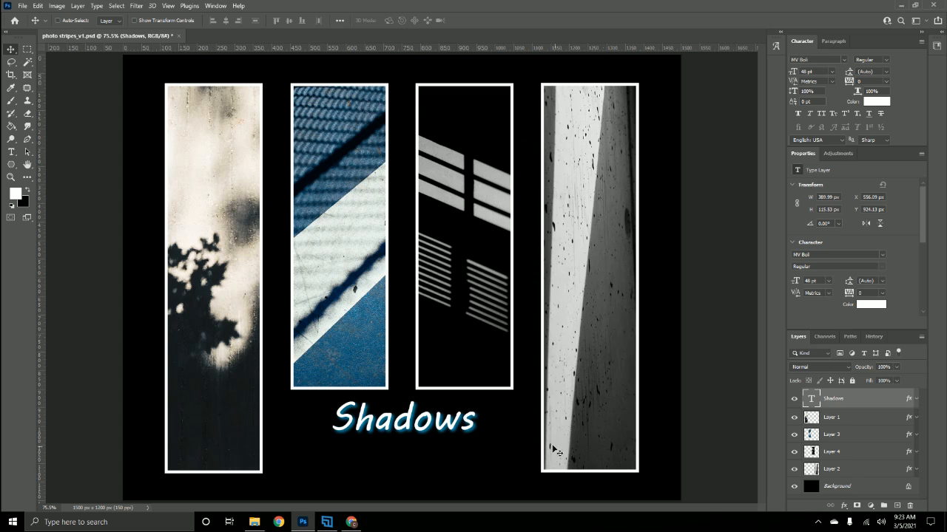
click(11, 152)
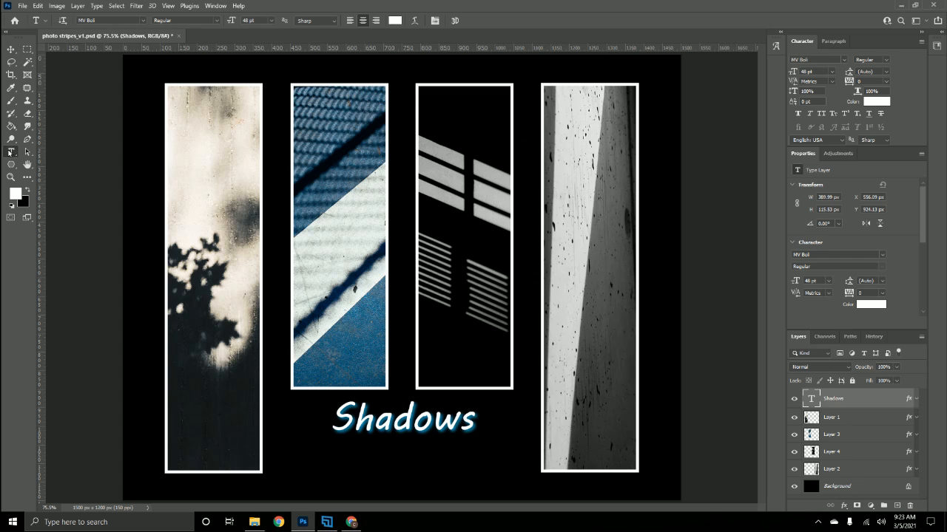
click(272, 23)
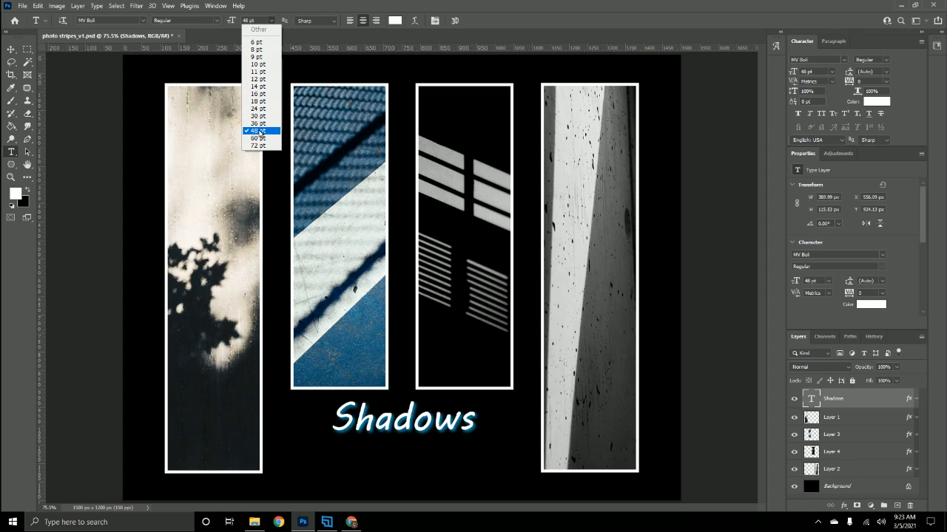
click(257, 86)
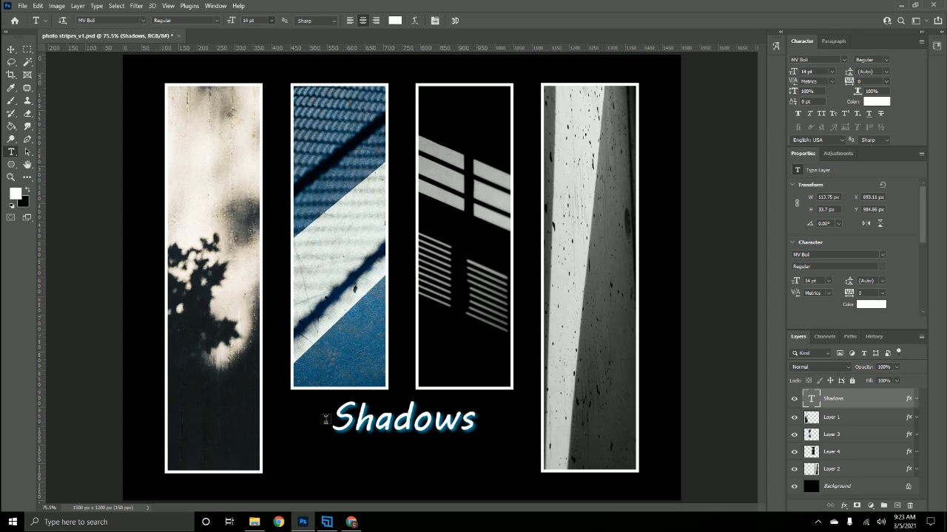
click(338, 464)
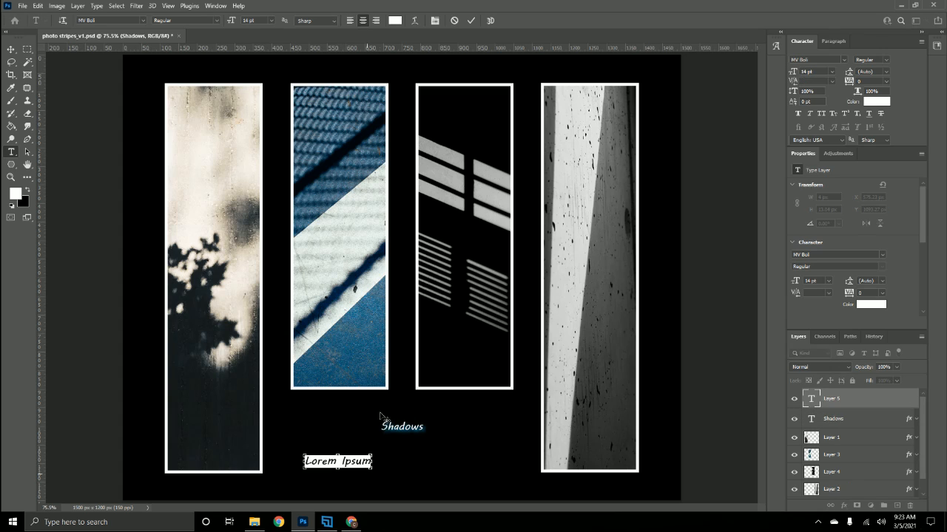
click(454, 20)
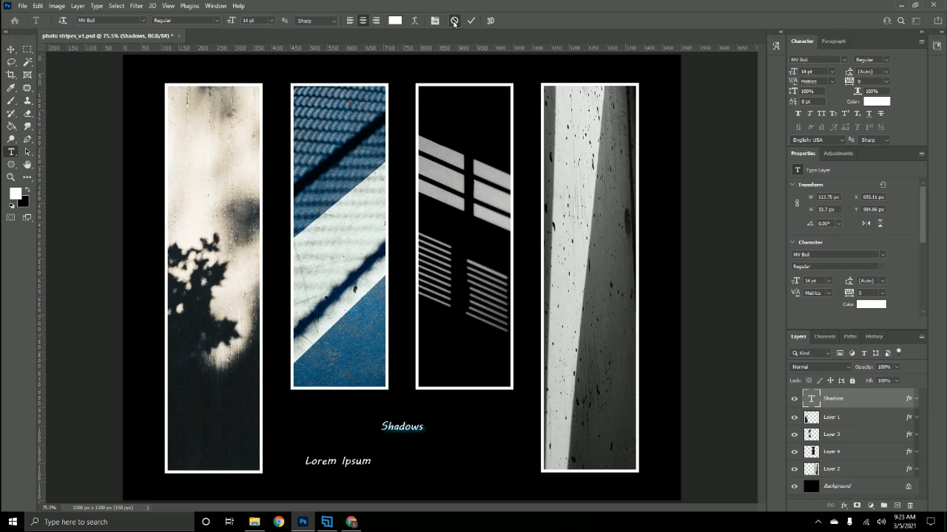
key(ctrl+z)
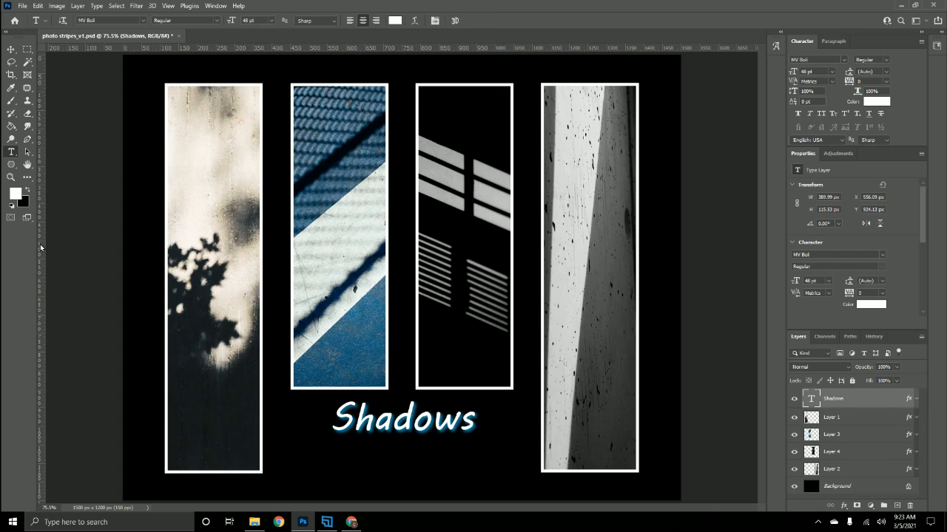
Try entering the quote "Life is but a walking shadow" as a 48 pt single-line text beneath the title, checking its wording in Chrome, and discard it
click(296, 477)
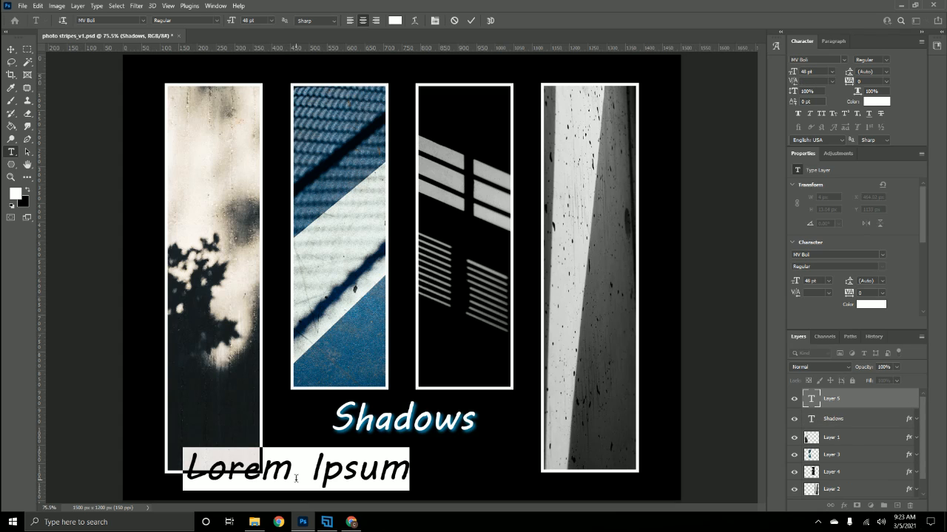
click(296, 477)
key(Right)
key(ctrl+a)
text(Life)
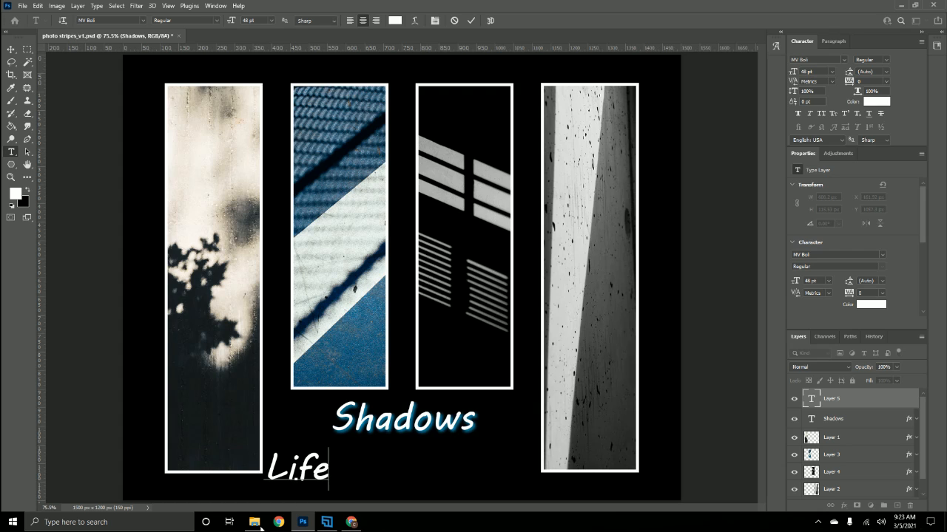
click(351, 522)
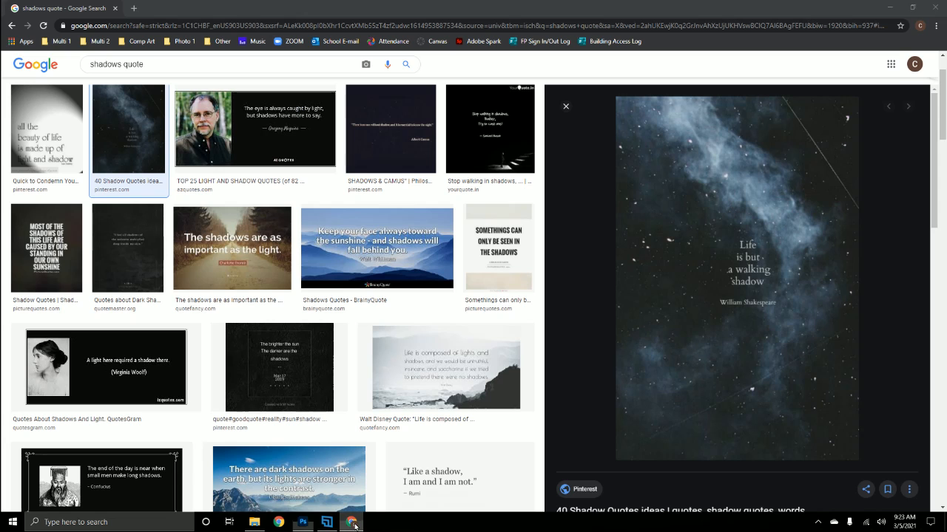
click(352, 522)
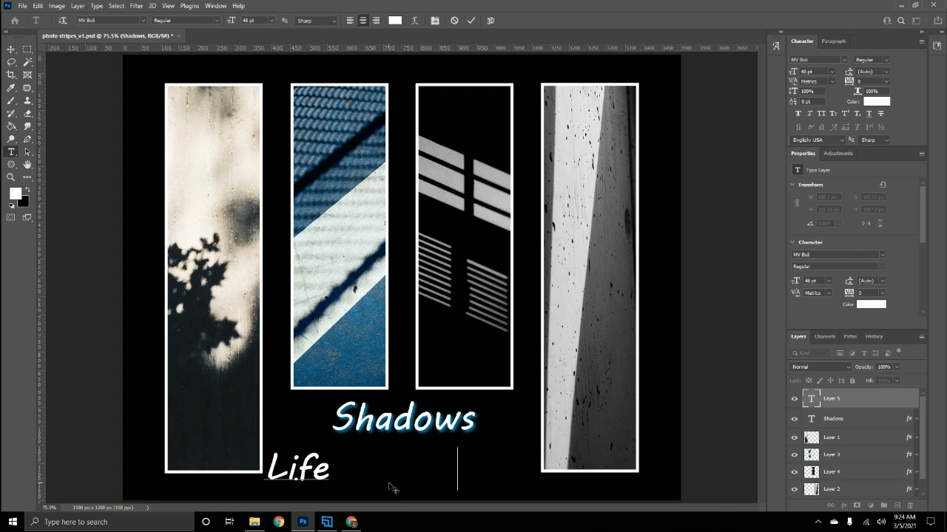
text(a walking sh)
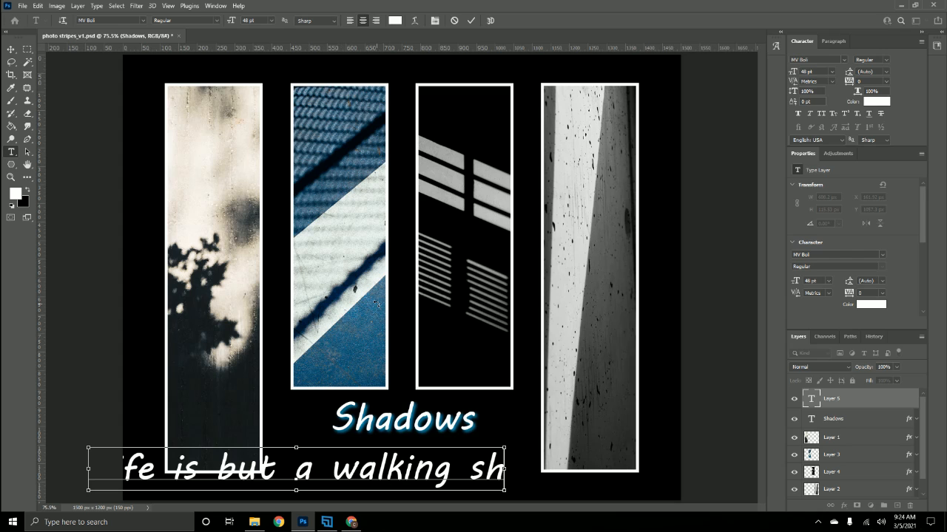
key(ctrl+a)
key(BackSpace)
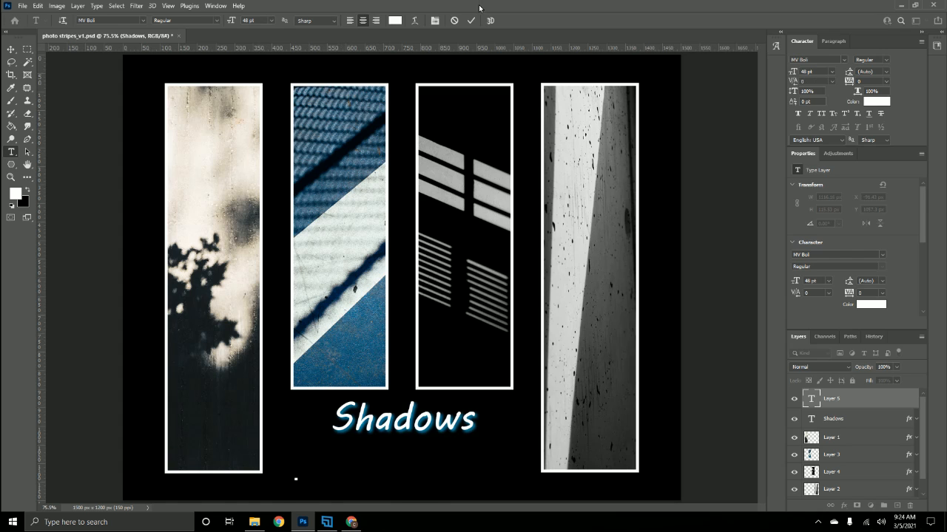
click(452, 20)
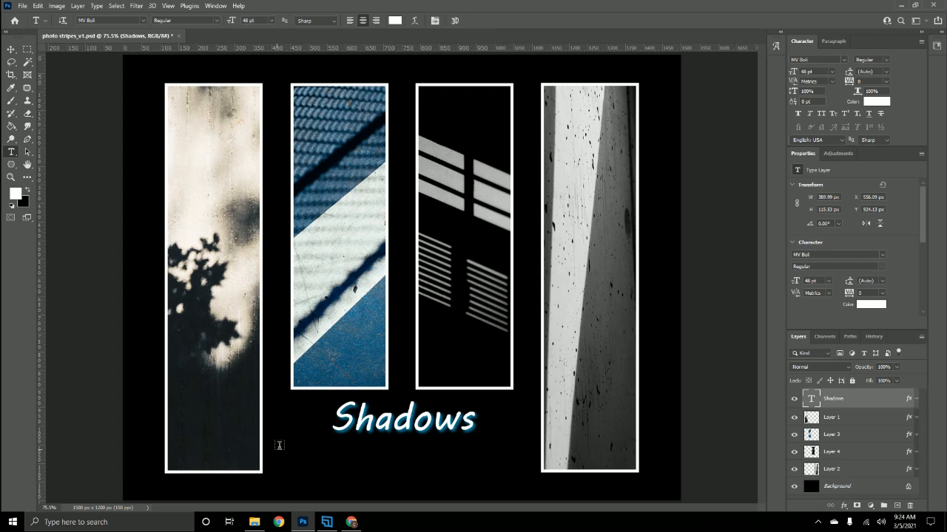
Draw a text box about 661 by 123 px beneath the Shadows title and enter "Life is but a walking shadow" in it
drag(279, 450, 525, 493)
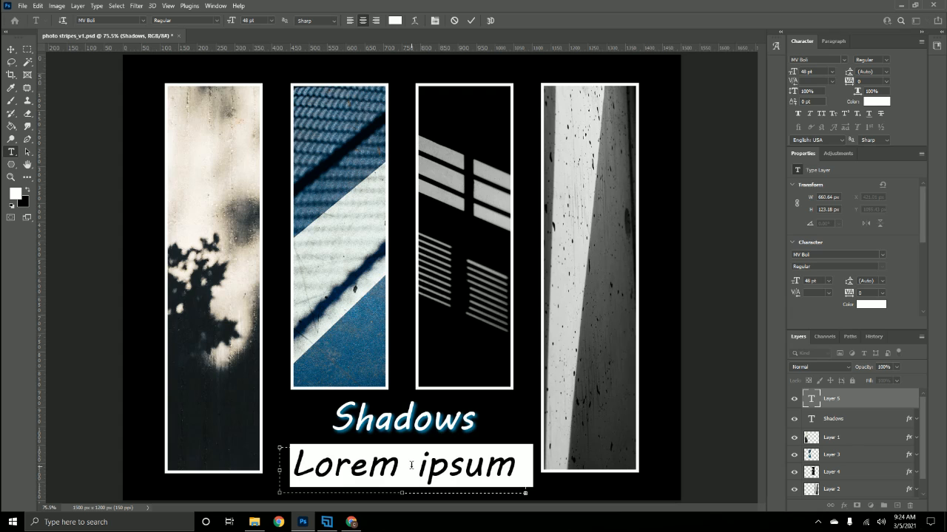
key(BackSpace)
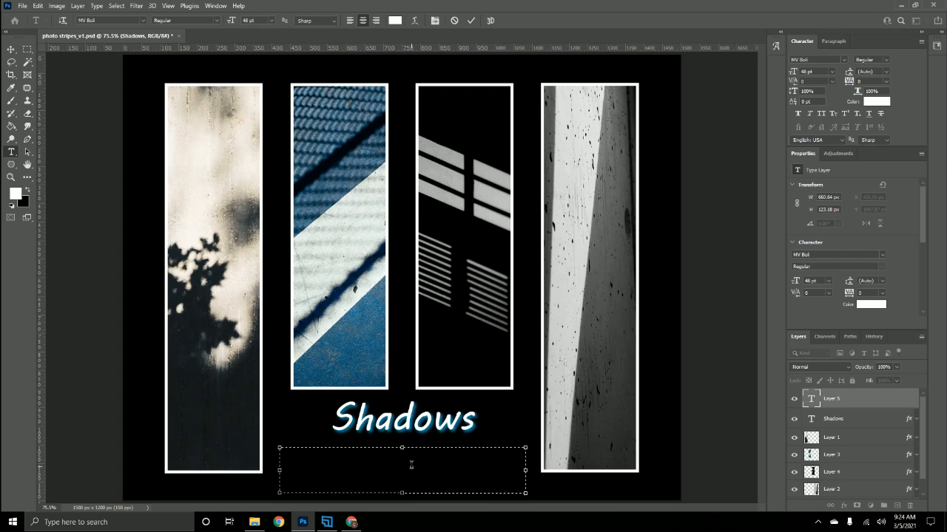
text(Photography)
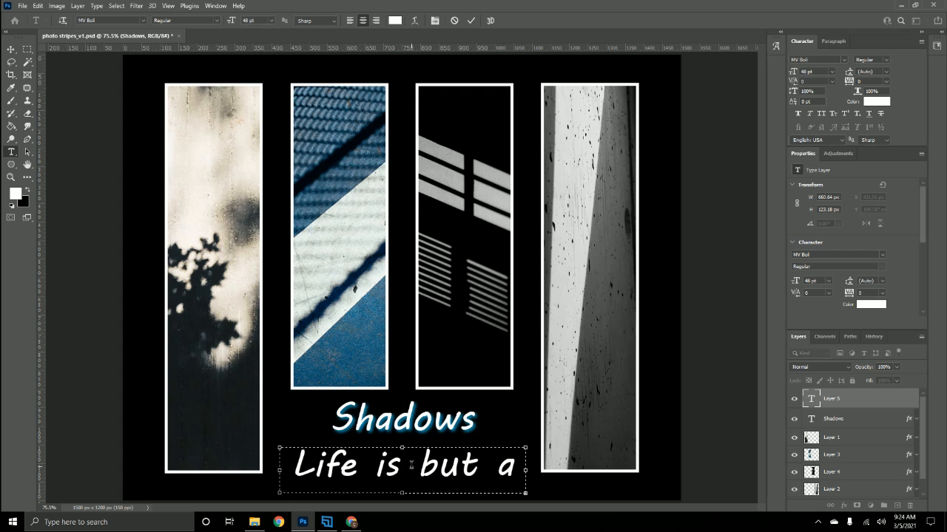
click(470, 20)
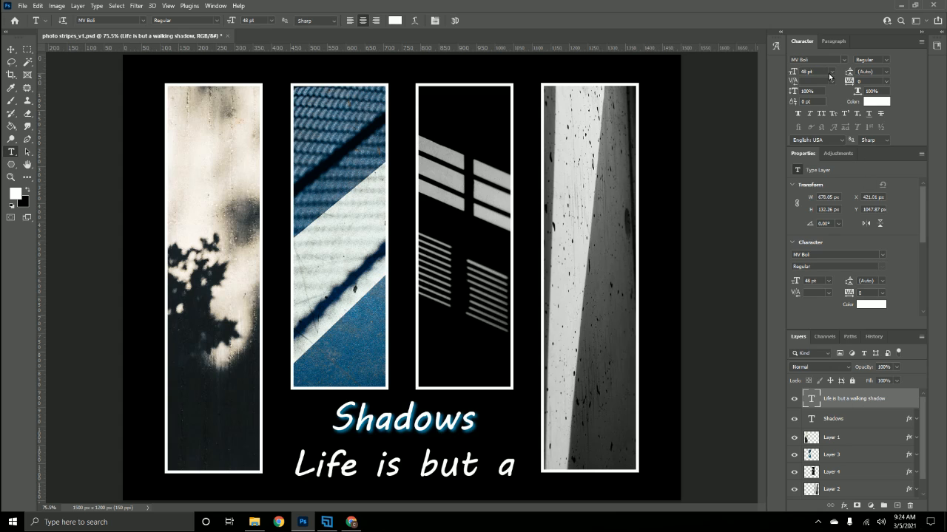
Set the quote's font size to 30 pt, after trying 14 pt and 36 pt
click(830, 71)
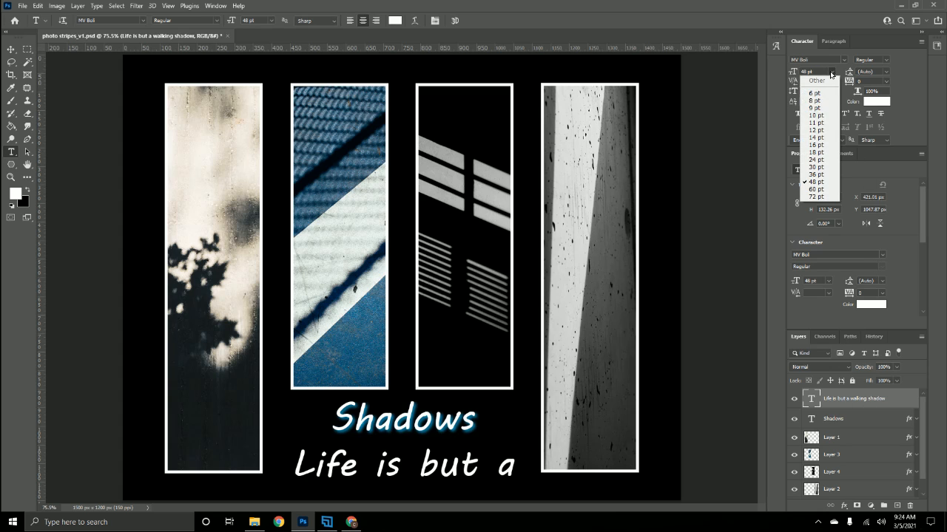
click(816, 139)
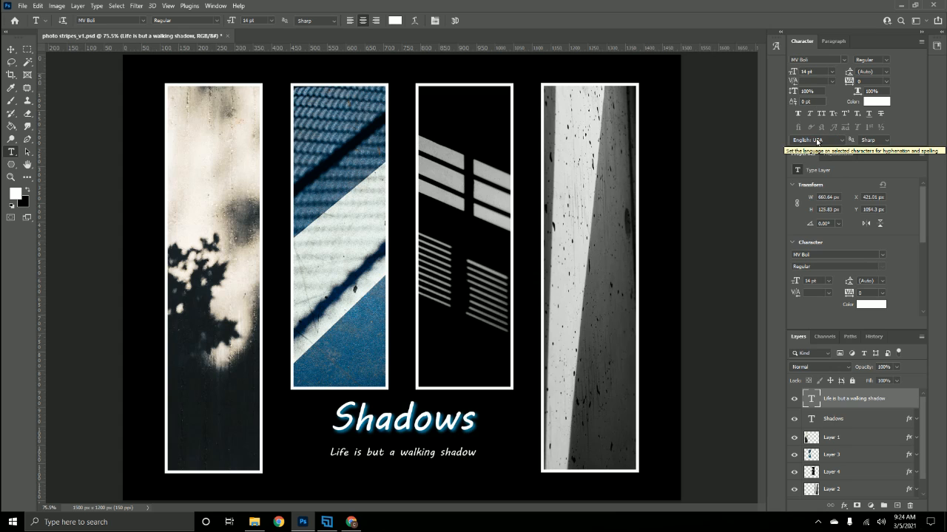
click(830, 72)
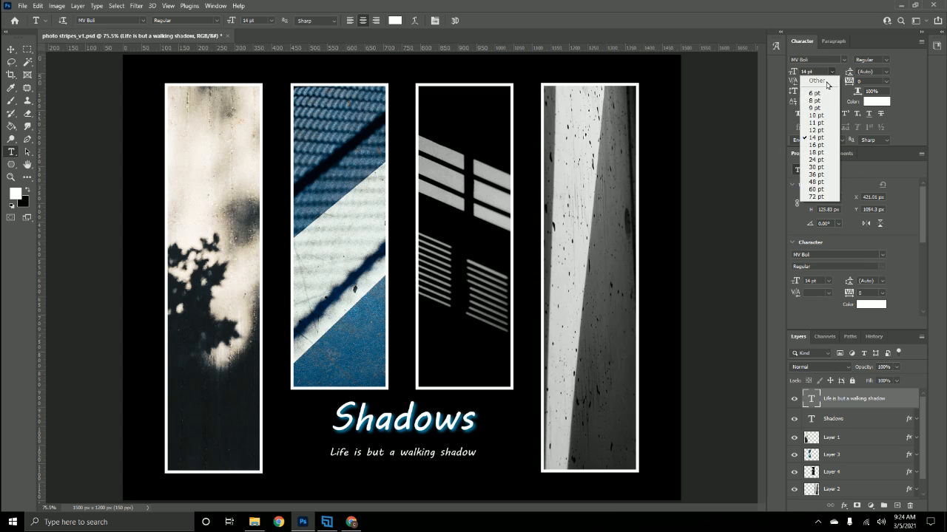
click(812, 174)
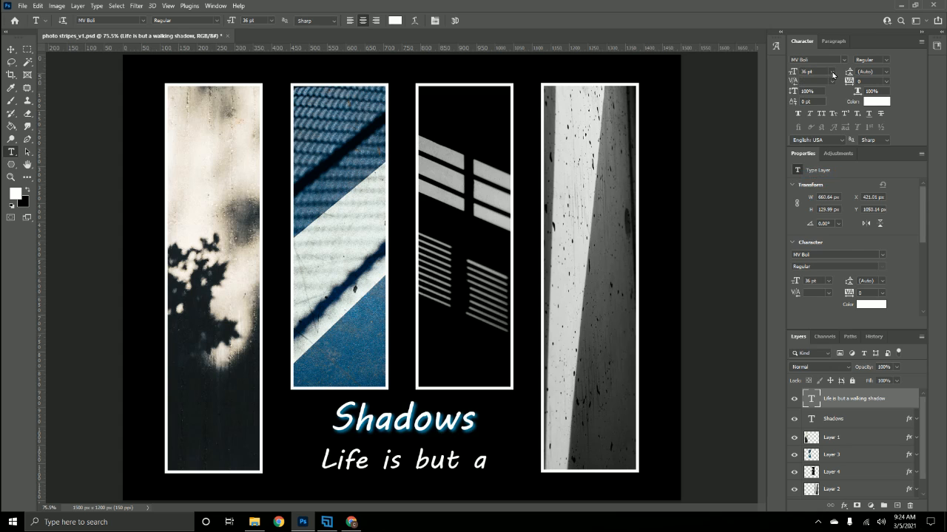
click(831, 72)
click(814, 167)
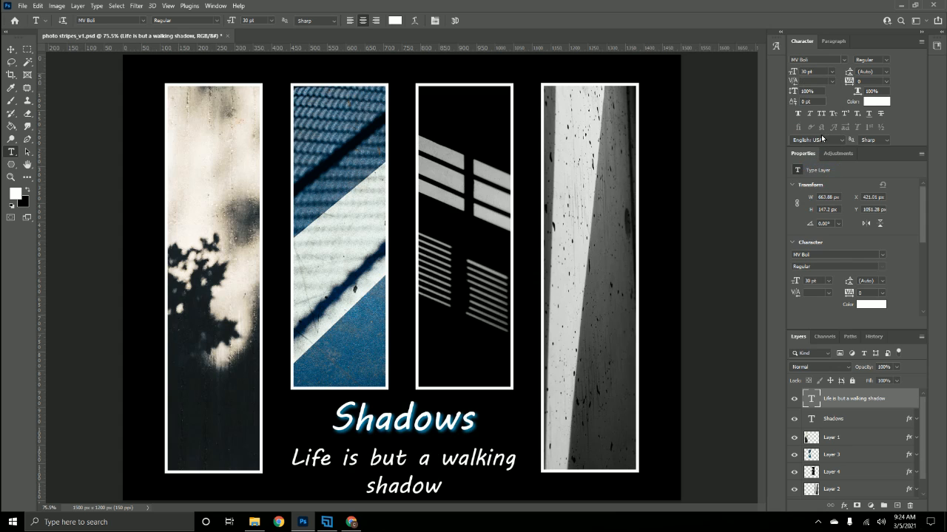
Set the quote's font size to 24 pt and its leading to 24 pt
click(831, 72)
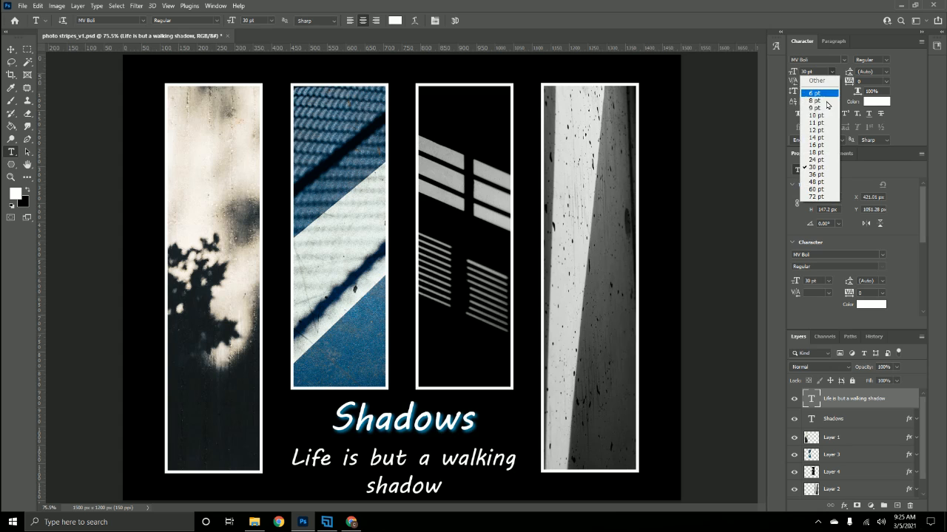
click(816, 159)
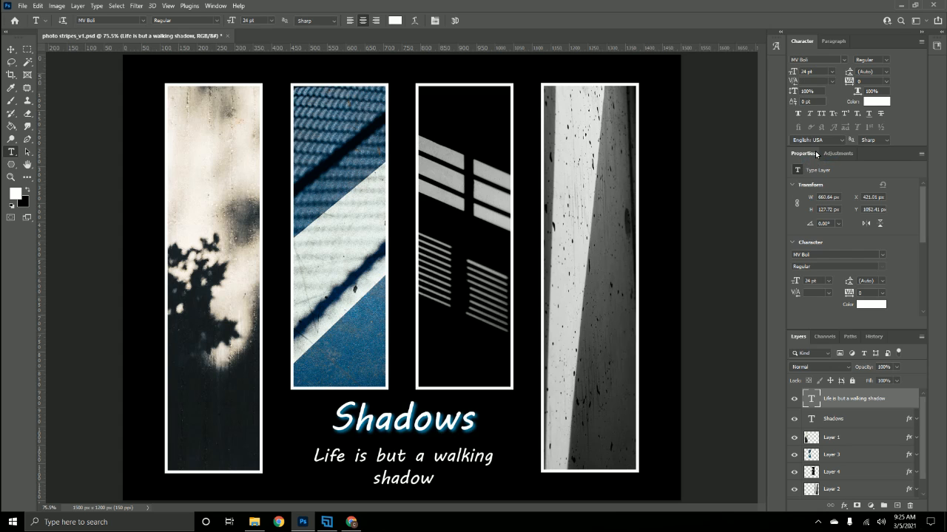
click(884, 72)
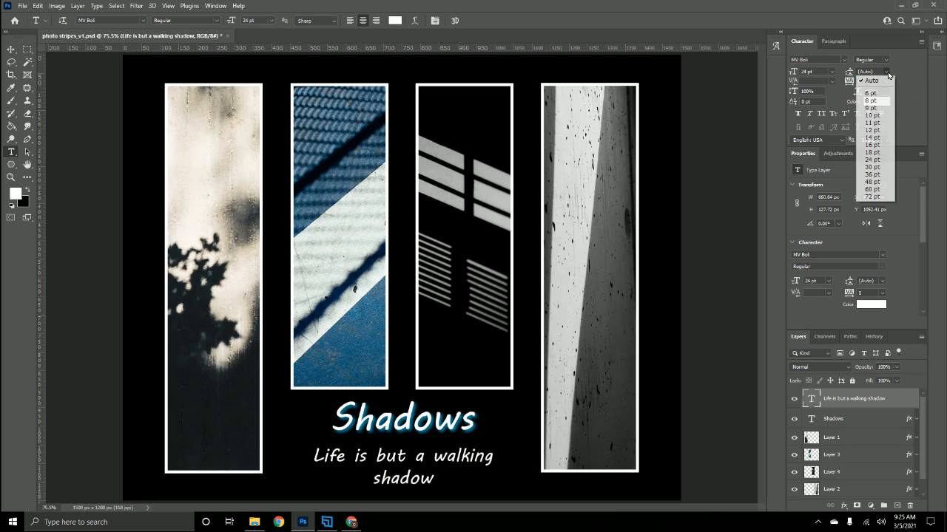
click(874, 160)
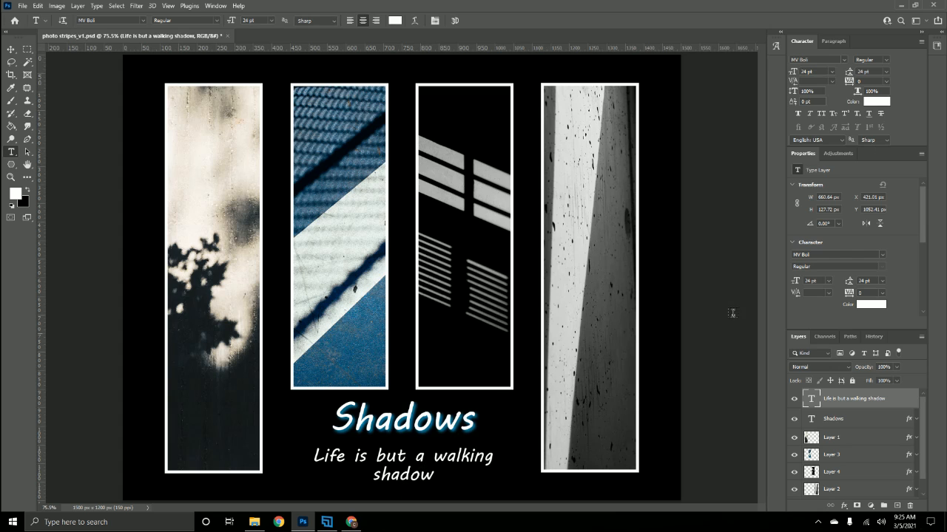
Widen the quote's text box to about 674 px so the text fits on one line
double_click(810, 399)
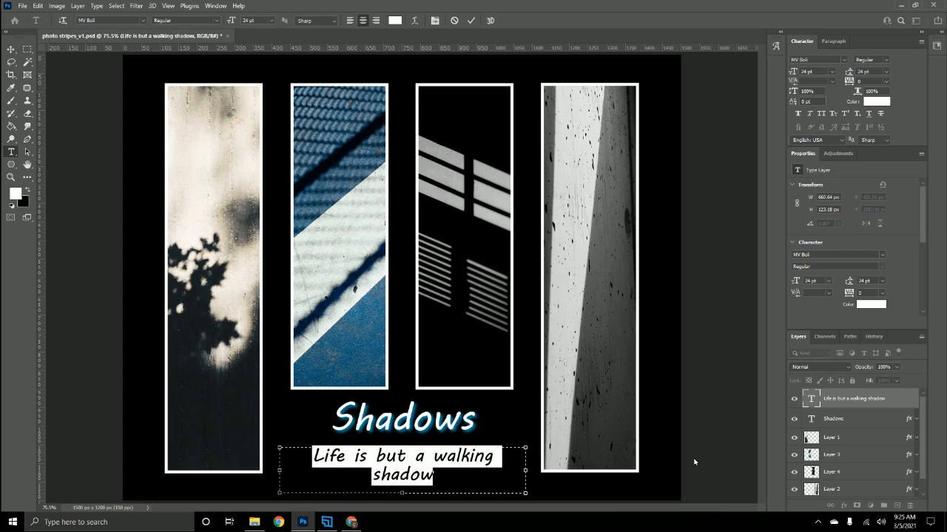
drag(526, 471, 530, 471)
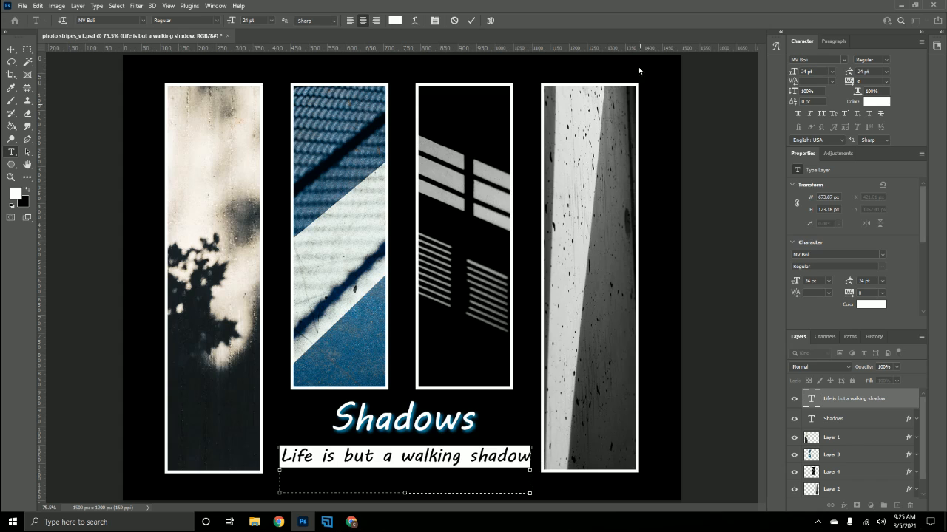
click(472, 20)
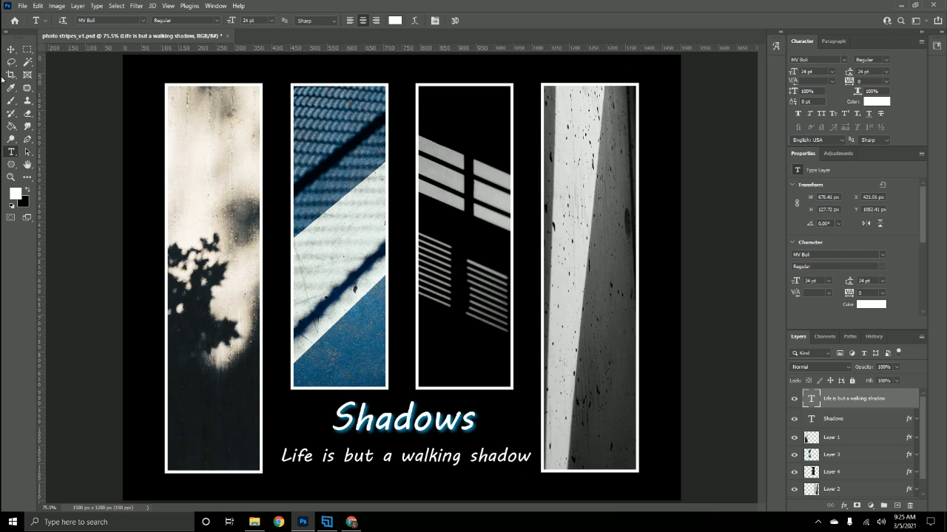
Move the quote slightly left and up, close beneath the Shadows title, to about X 413 px and Y 1035 px
click(12, 49)
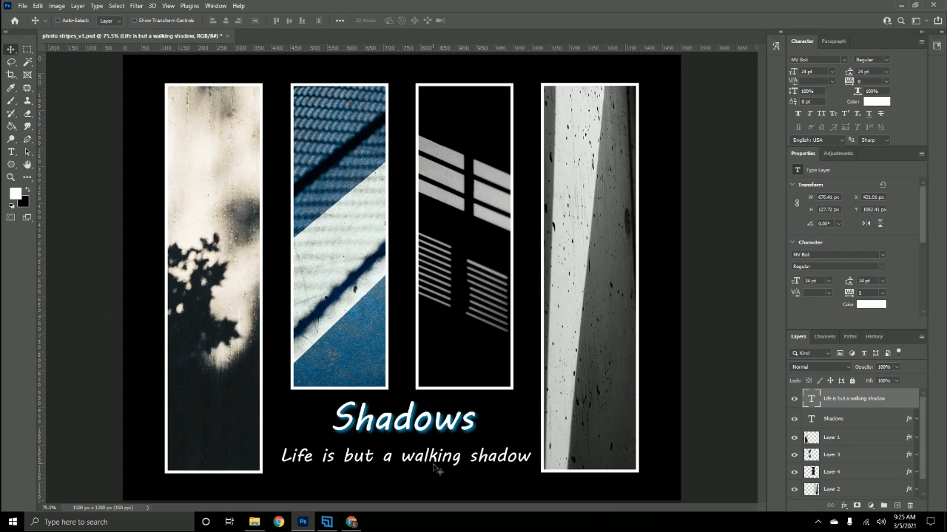
drag(435, 463, 432, 462)
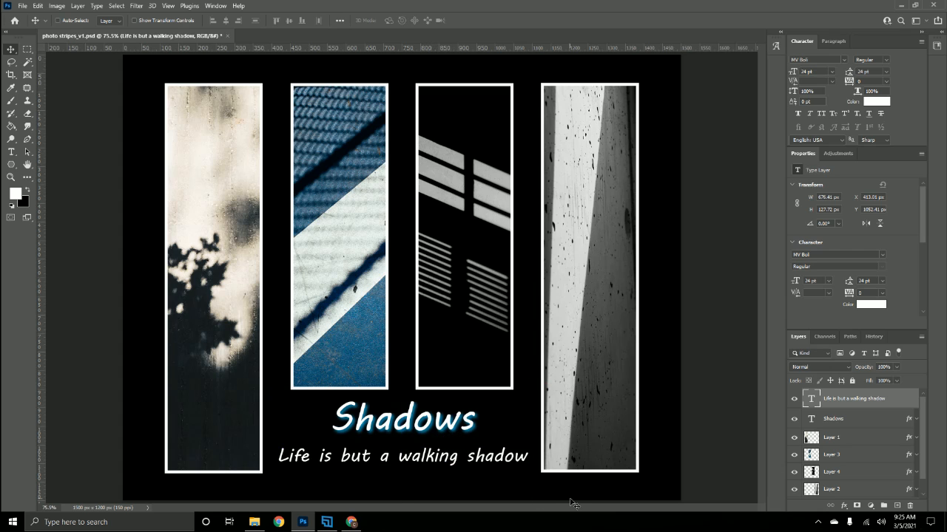
key(Up)
key(Up)
key(Up)
key(Up)
key(Up)
key(Up)
key(Up)
key(Up)
key(Up)
key(Up)
key(Up)
key(Up)
key(Up)
key(Up)
key(Up)
key(Up)
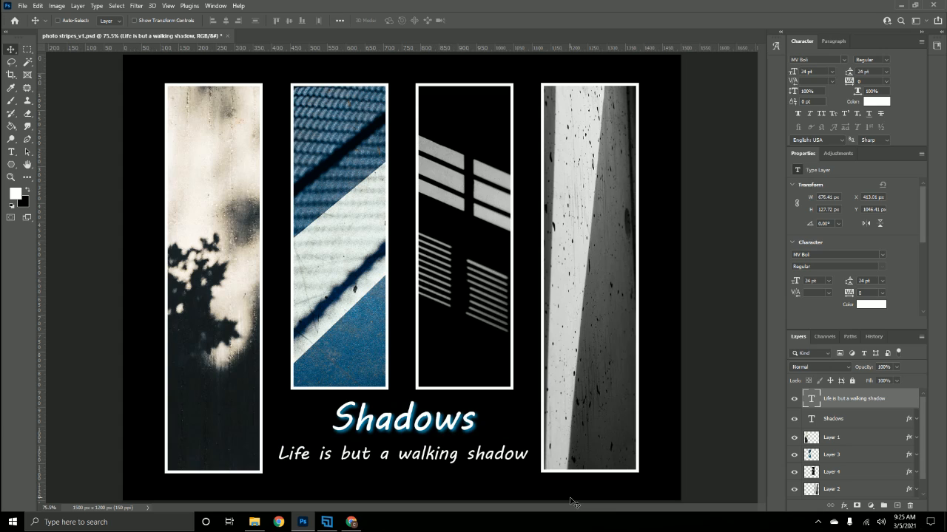
key(Up)
key(Up)
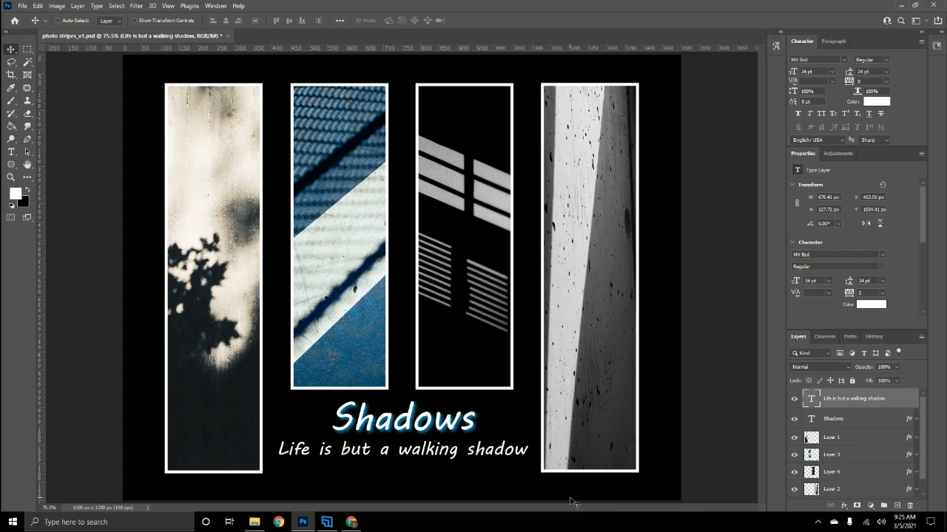
key(Down)
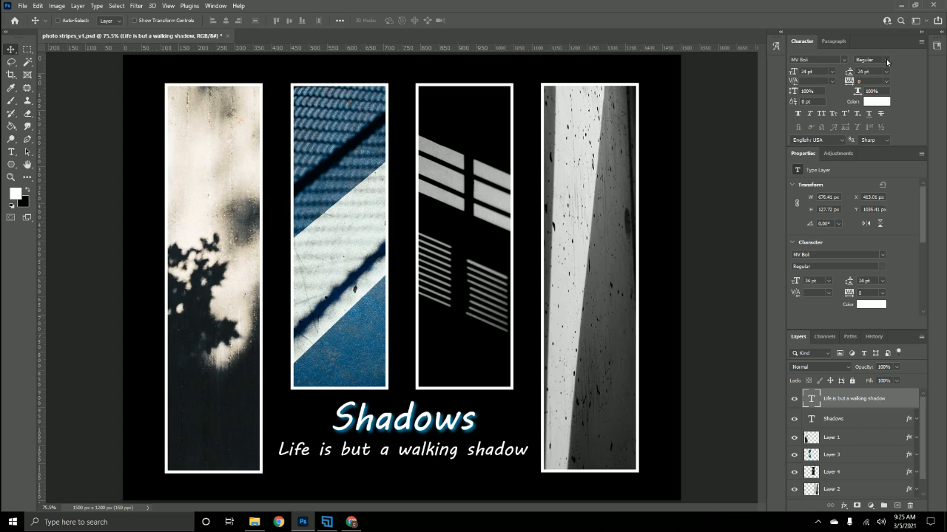
Change the quote's font to Ink Free
click(845, 60)
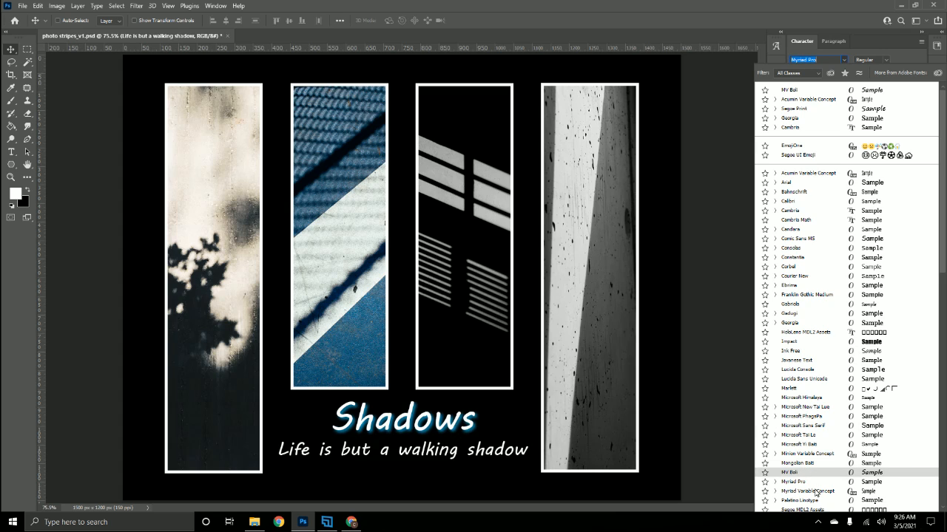
click(820, 350)
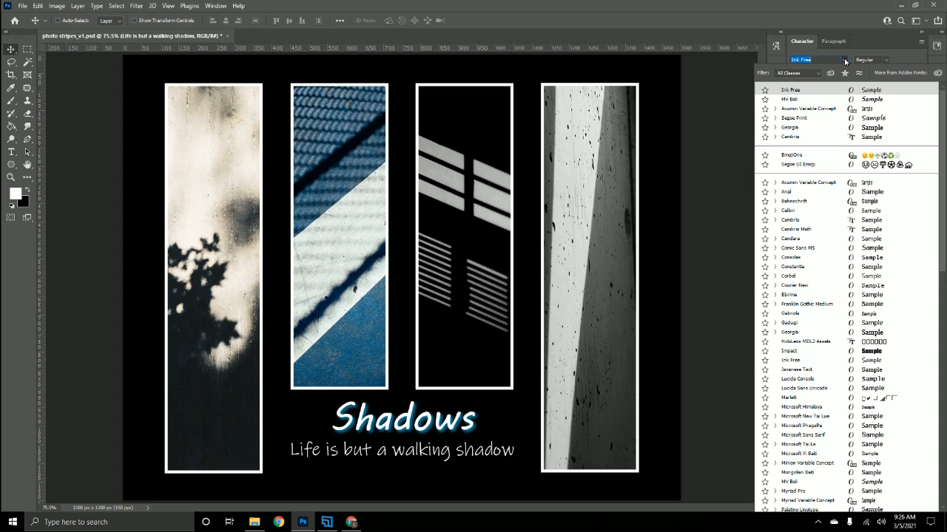
Try MV Boli on the quote and Ink Free with Faux Bold on the Shadows title
click(813, 99)
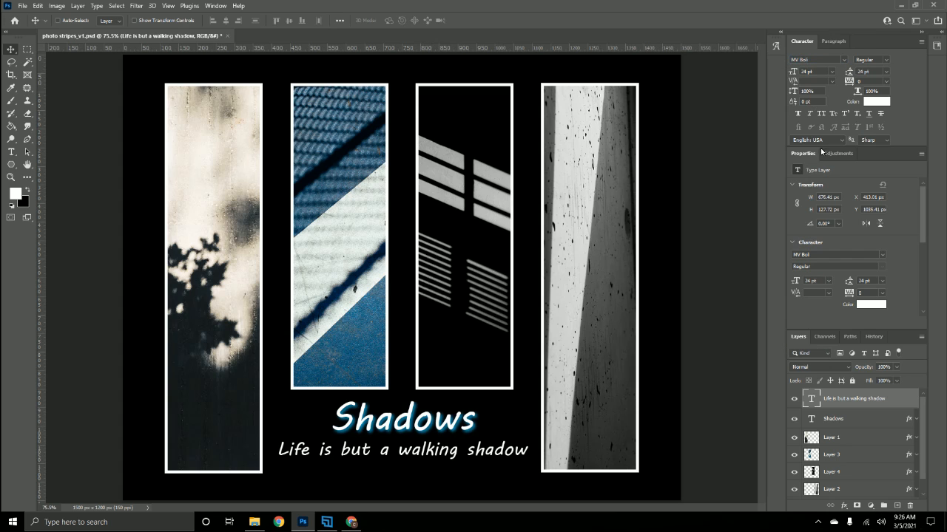
click(863, 419)
click(844, 59)
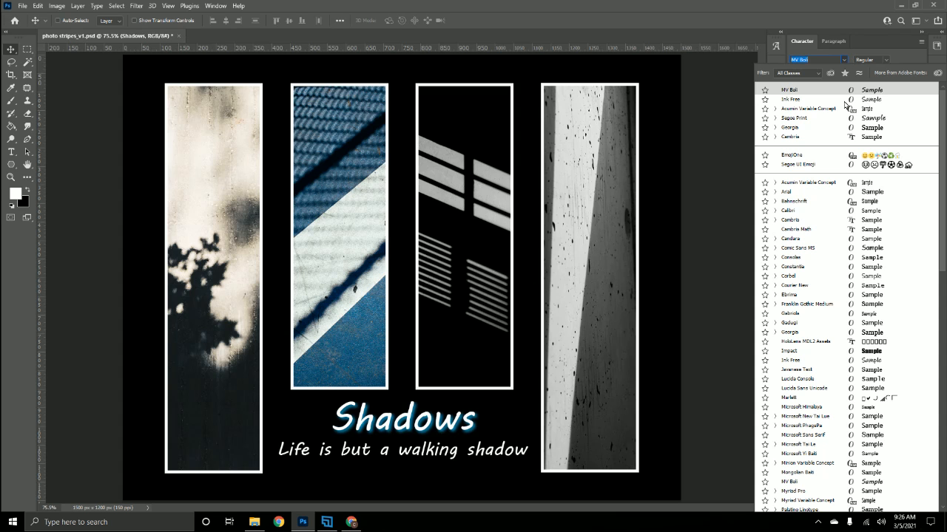
click(822, 362)
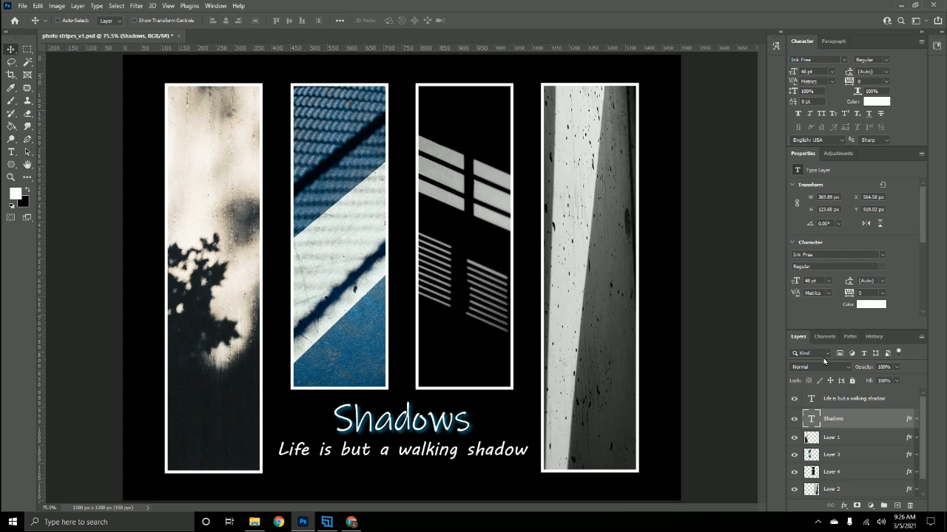
click(798, 114)
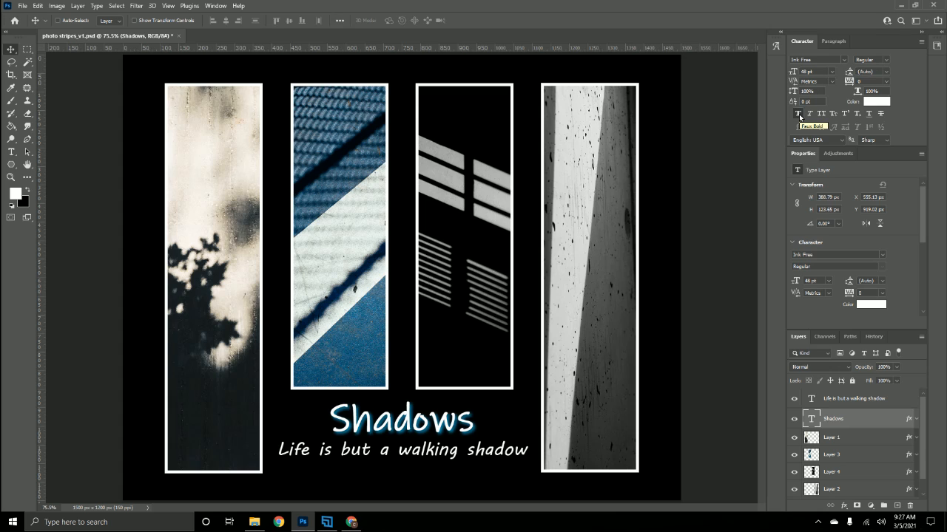
Revert the document history to the state right after the quote's font was changed to Ink Free
click(876, 336)
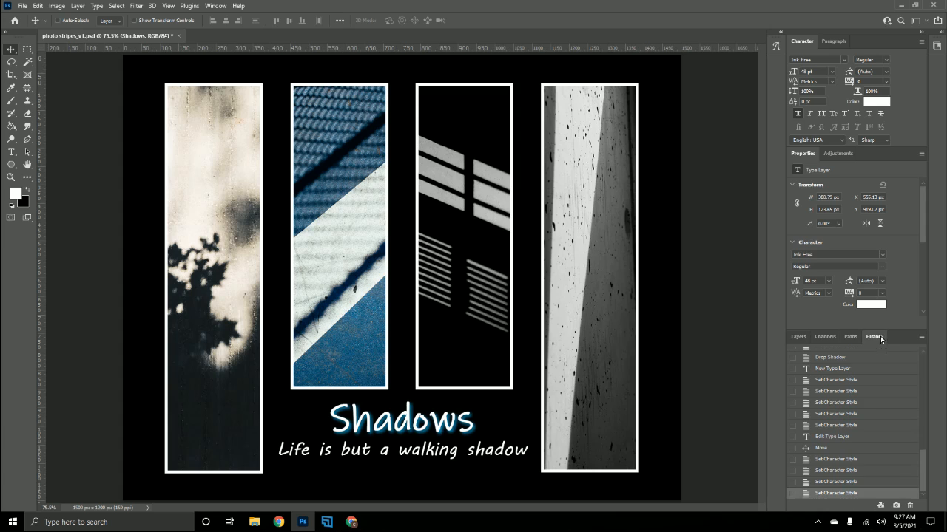
click(861, 481)
click(864, 448)
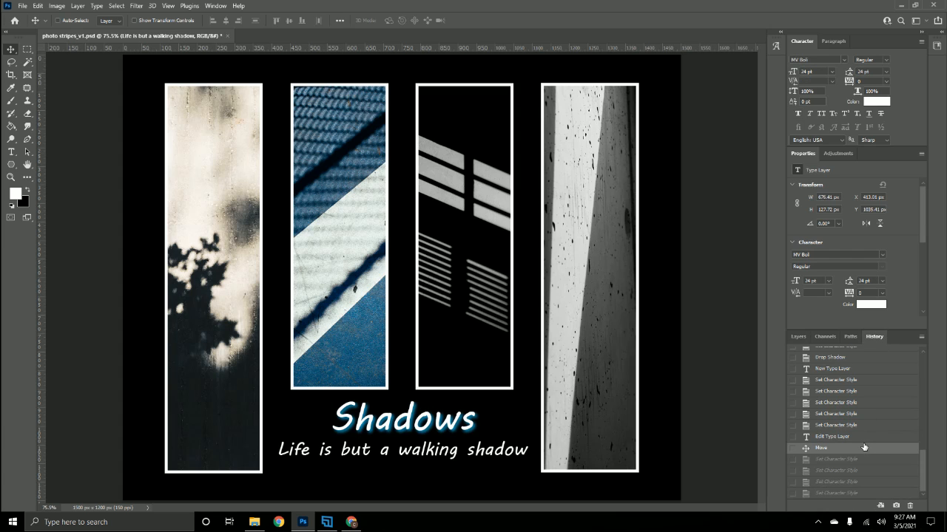
click(861, 461)
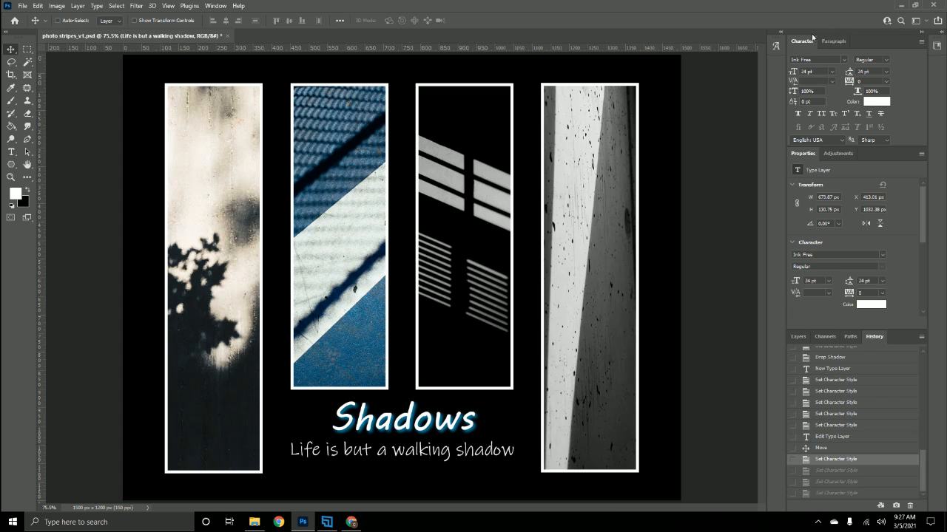
click(798, 338)
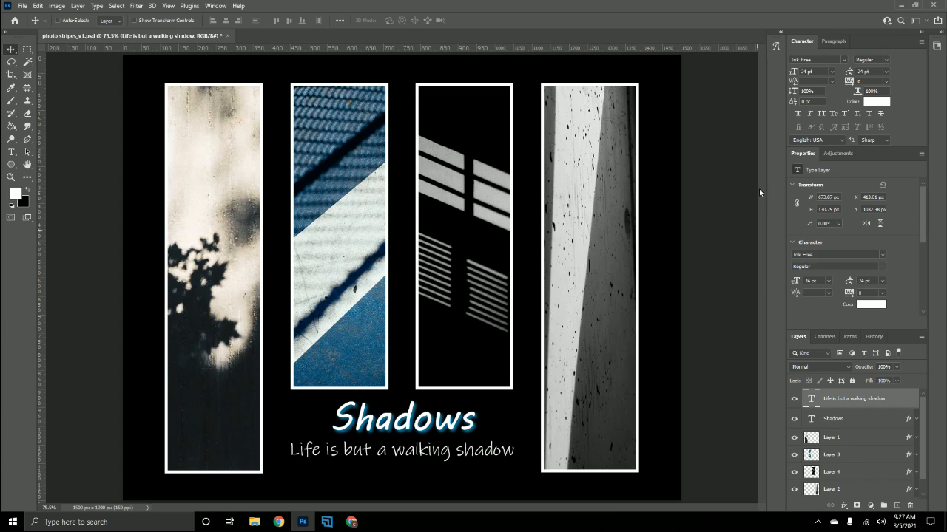
Apply Faux Bold to the quote and save the Photoshop document
click(797, 114)
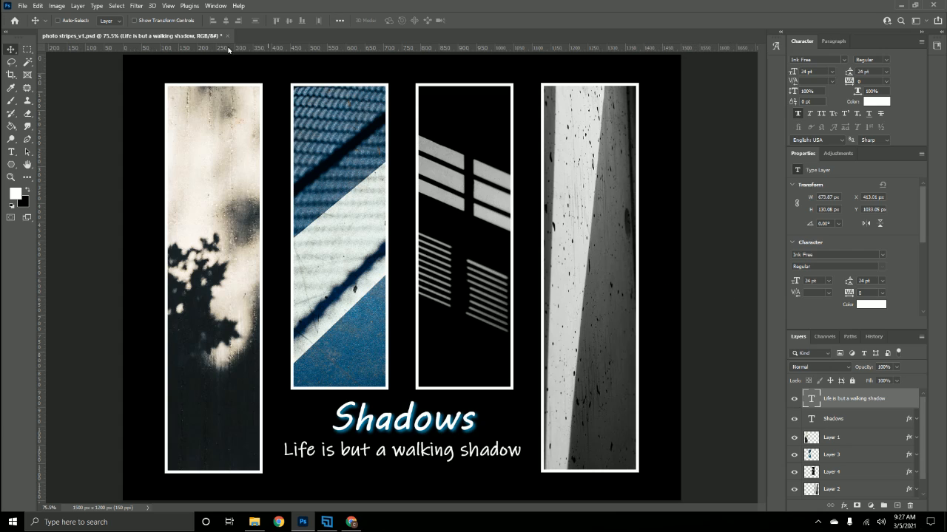
click(23, 5)
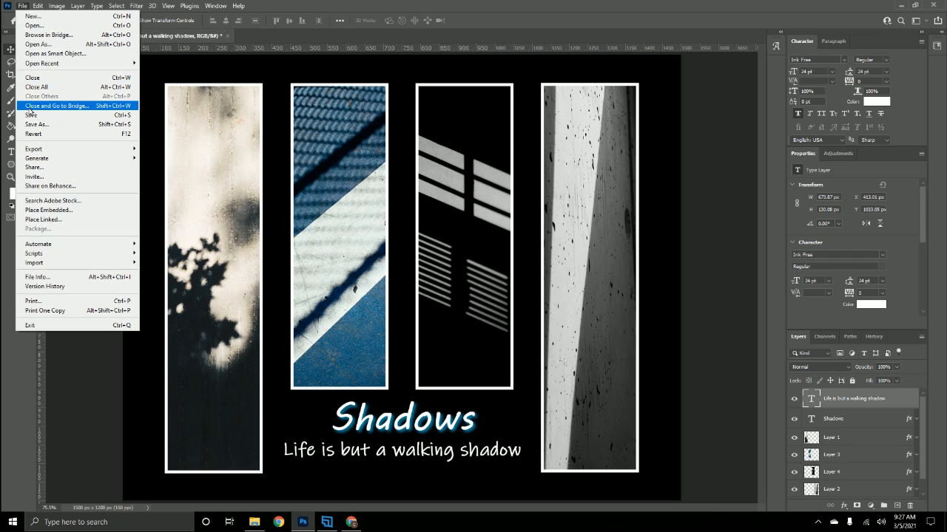
click(31, 115)
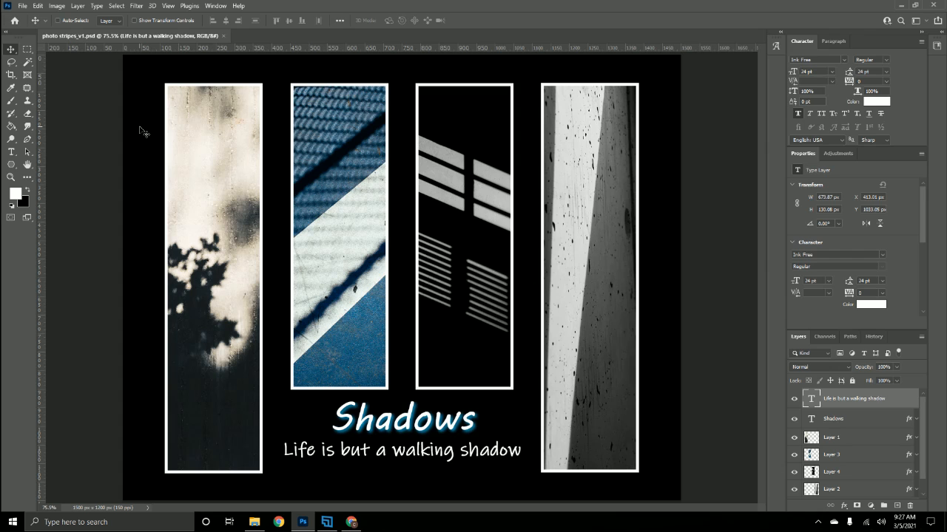
Save a JPEG copy named photo stripes_v1 in the demonstration folder at Maximum quality 12 with the Progressive format
click(22, 7)
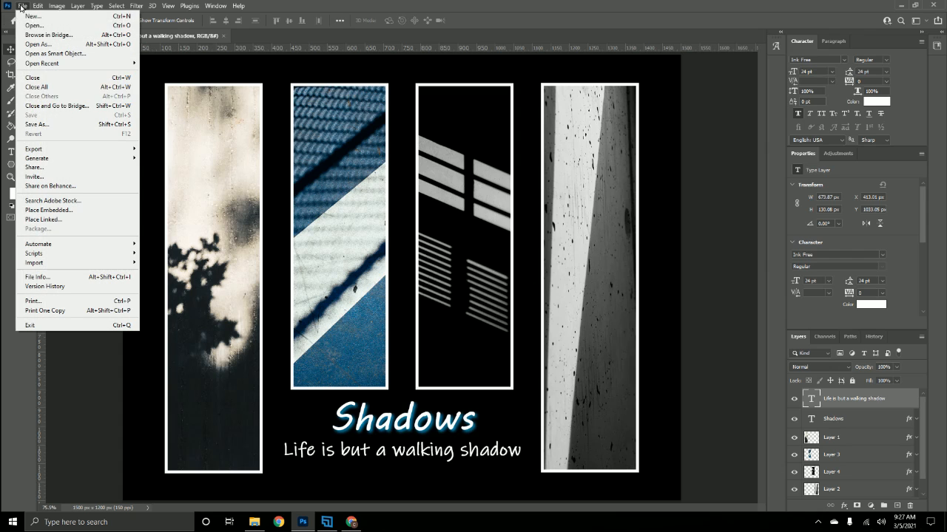
click(53, 127)
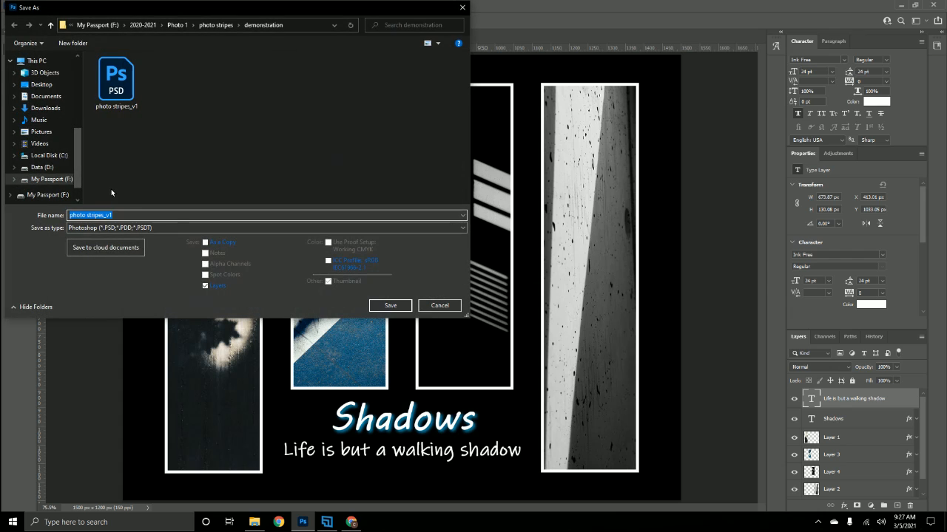
click(134, 229)
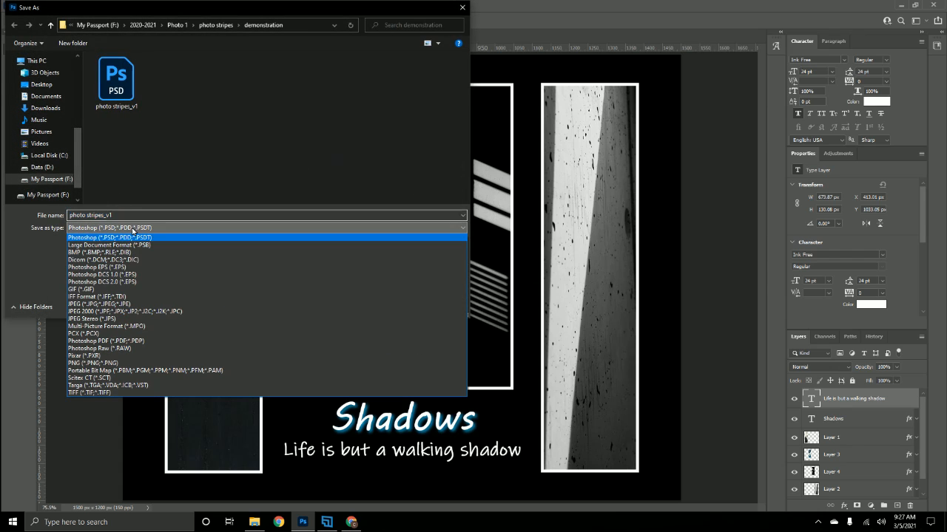
click(130, 303)
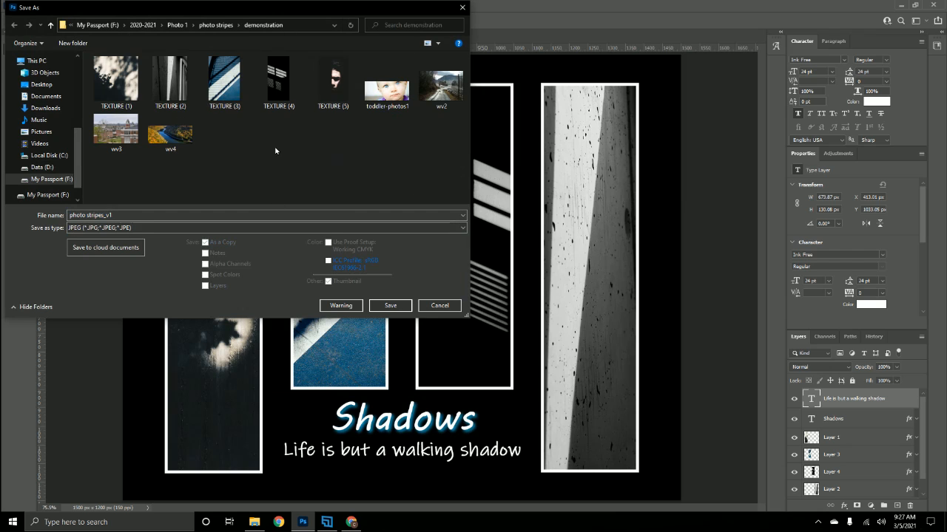
click(390, 307)
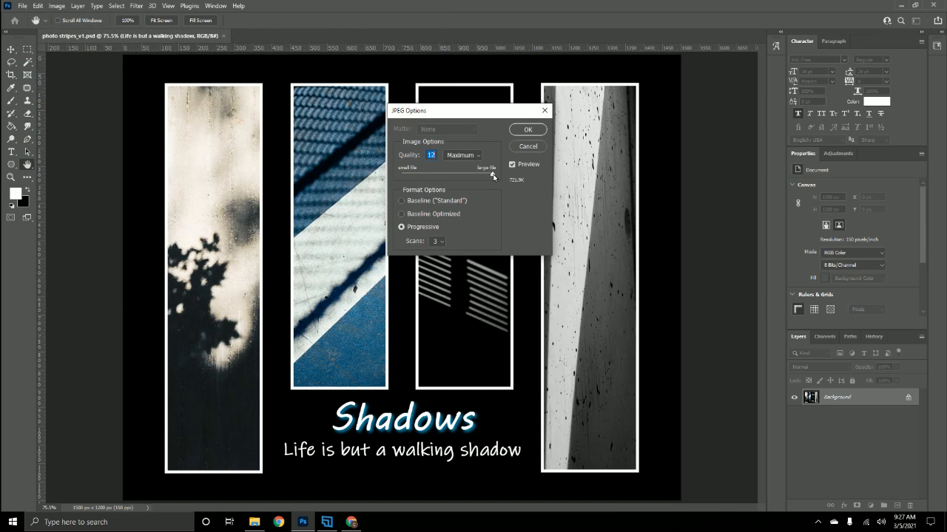
click(527, 130)
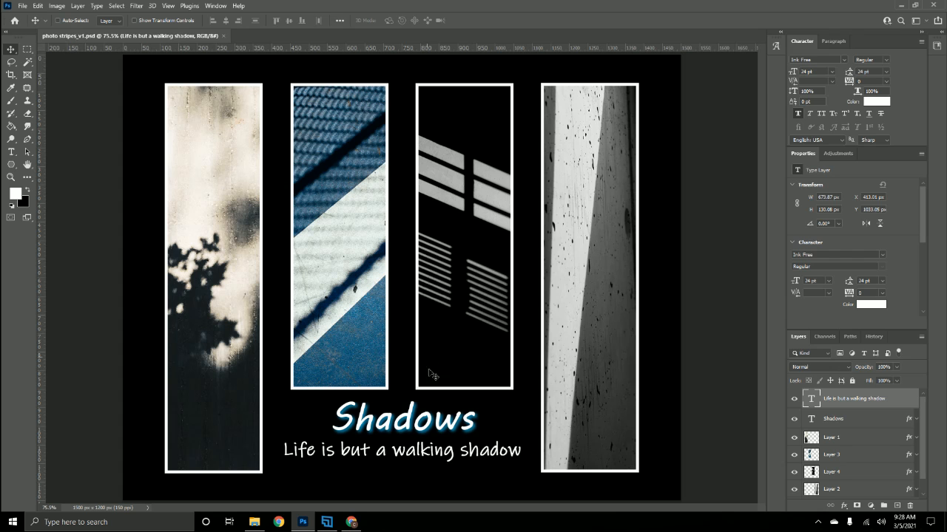
Switch to Chrome to view the shadows quote image results
click(352, 522)
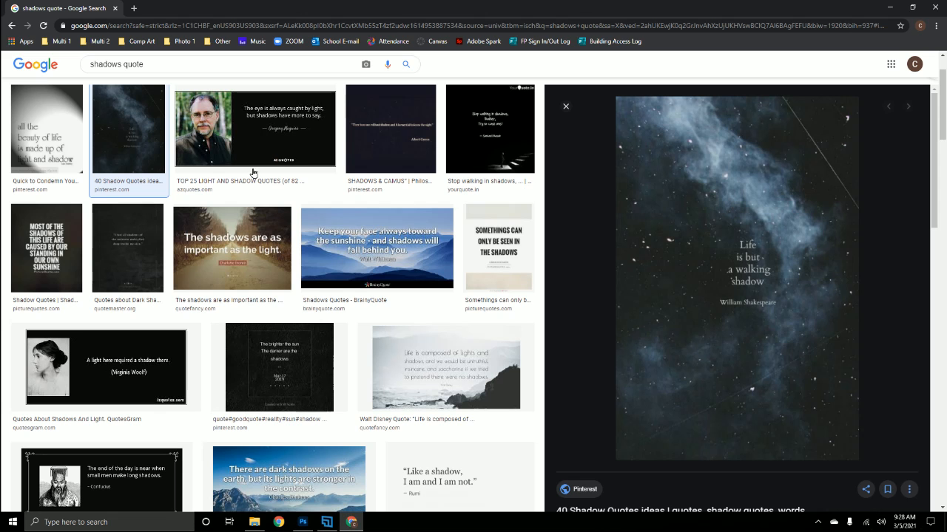